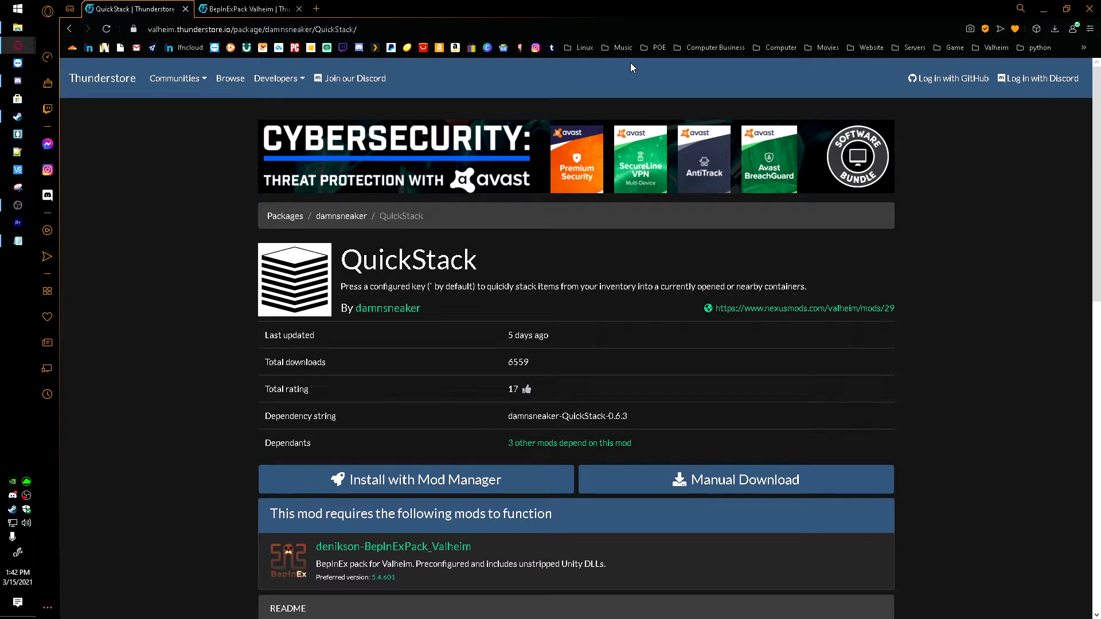
# Download the BepInExPack Valheim package manually and save its zip in the Downloads folder
pyautogui.click(241, 9)
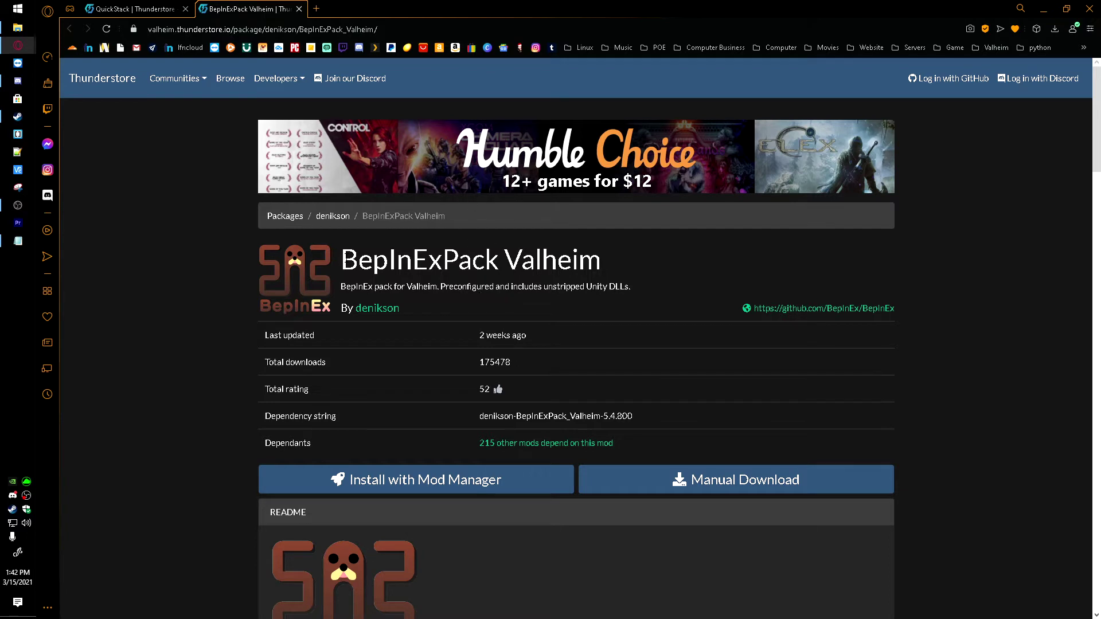
pyautogui.moveTo(342, 261); pyautogui.dragTo(631, 260)
pyautogui.click(633, 260)
pyautogui.click(722, 479)
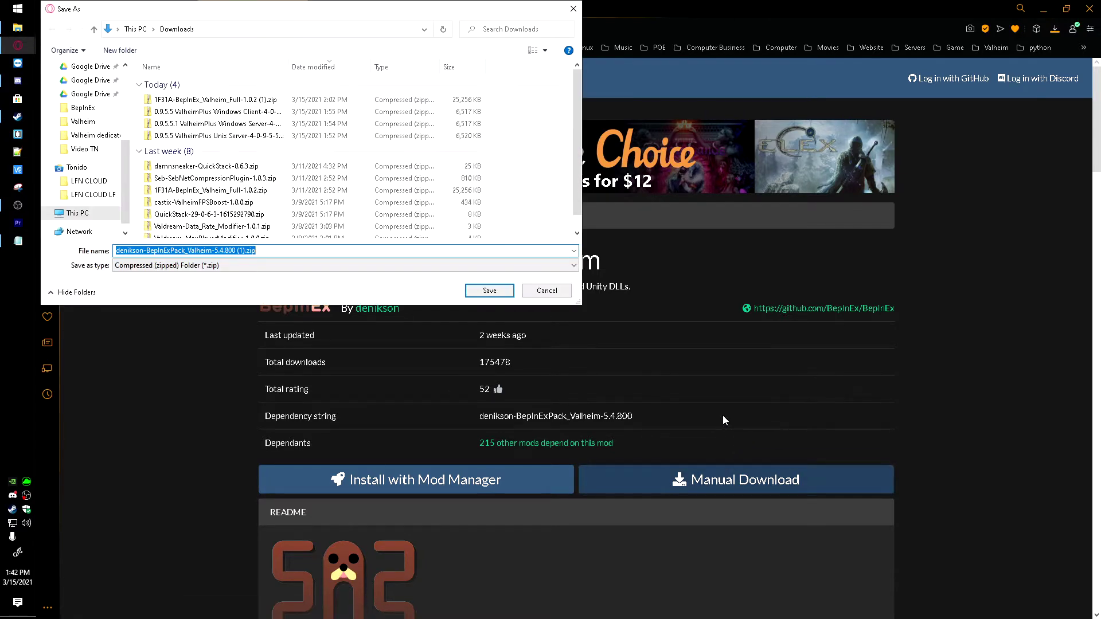
pyautogui.click(510, 290)
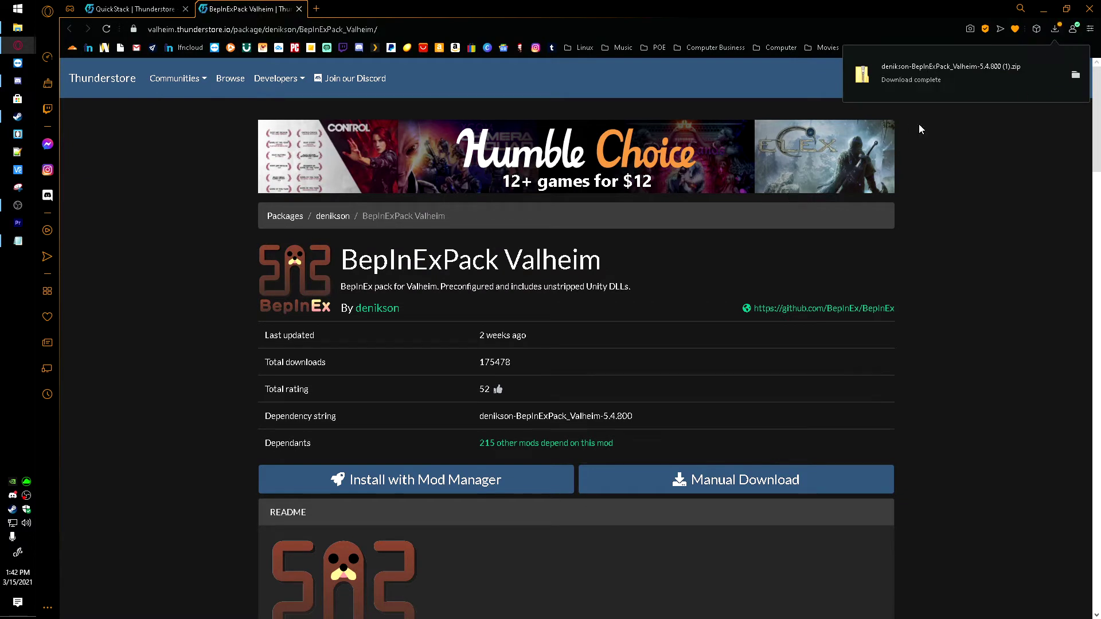
# Download the QuickStack mod manually and save its zip in the Downloads folder
pyautogui.click(134, 9)
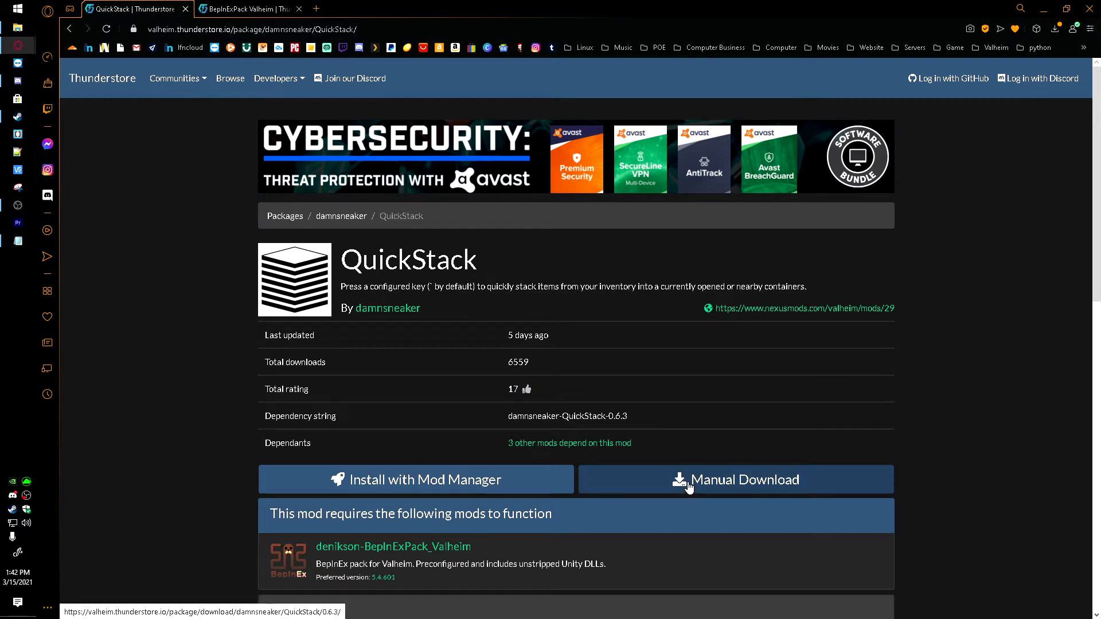
pyautogui.click(688, 486)
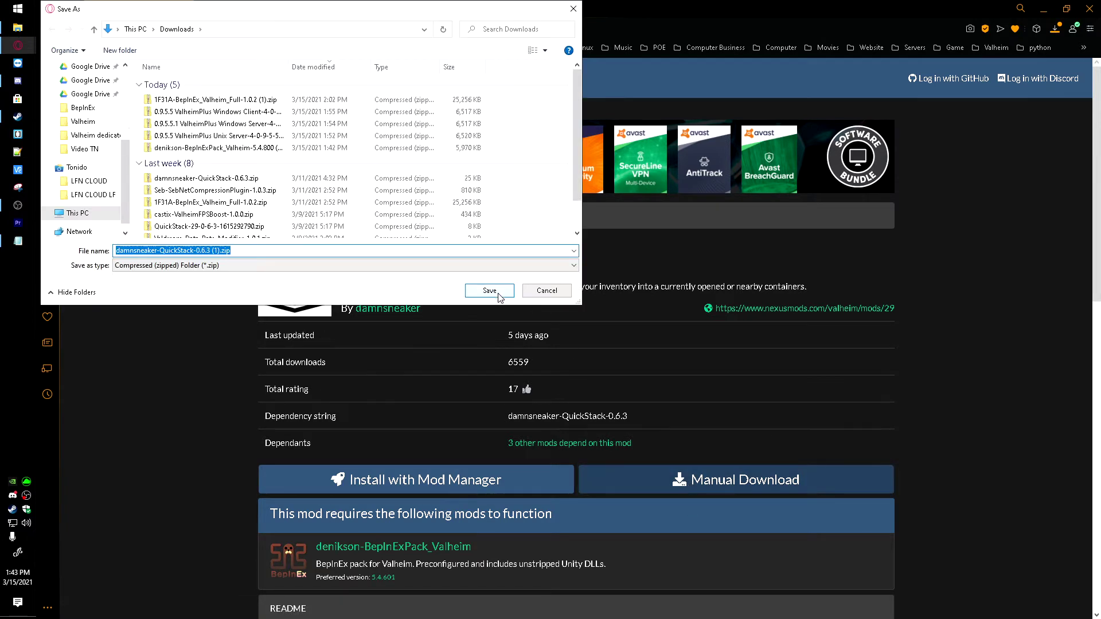
pyautogui.click(489, 291)
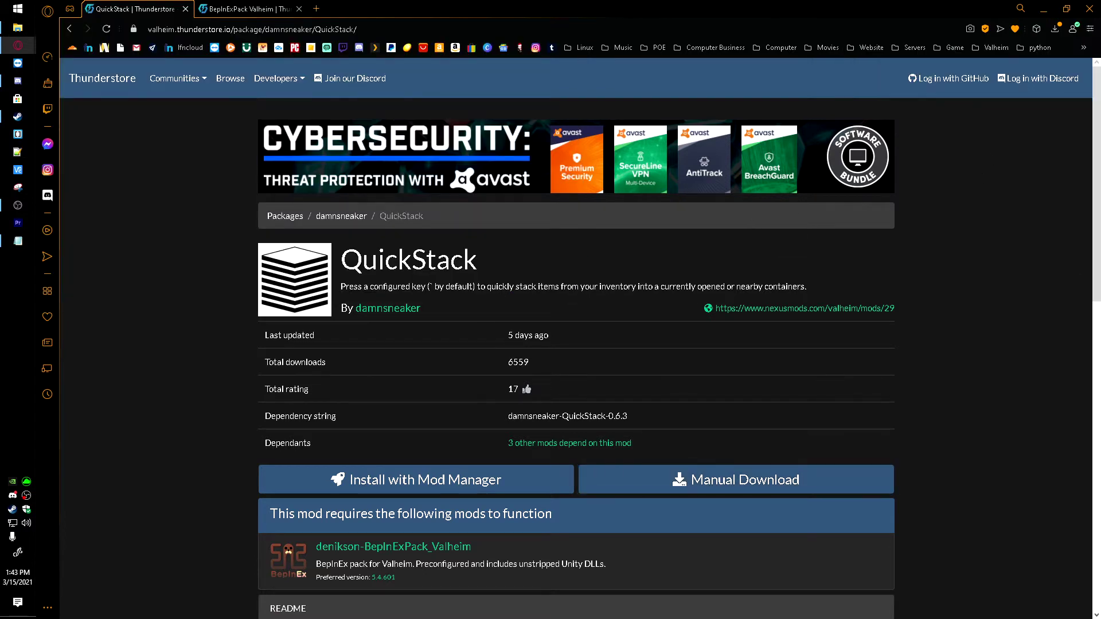
# Switch to Steam, browse Valheim's local files, and maximize the game folder window
pyautogui.click(1044, 9)
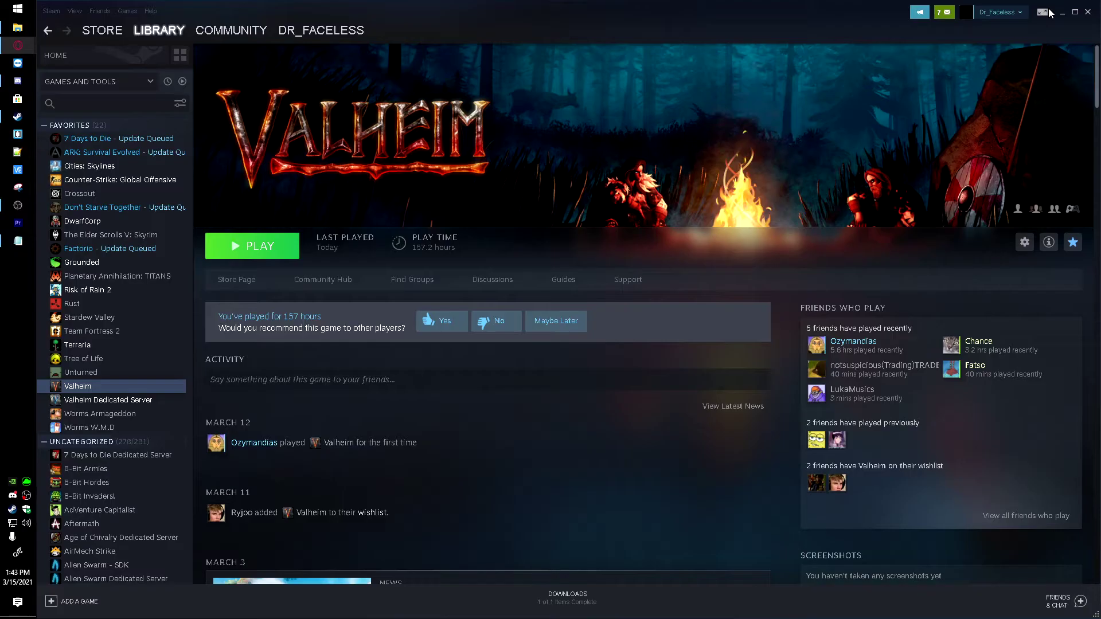
pyautogui.rightClick(95, 388)
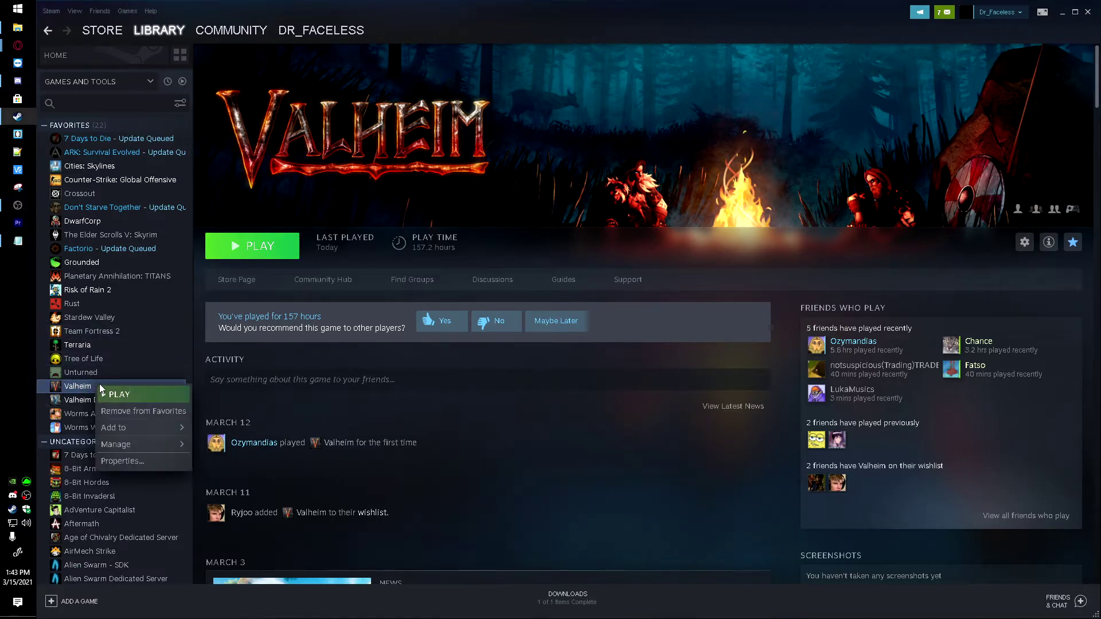
pyautogui.click(143, 460)
pyautogui.click(396, 223)
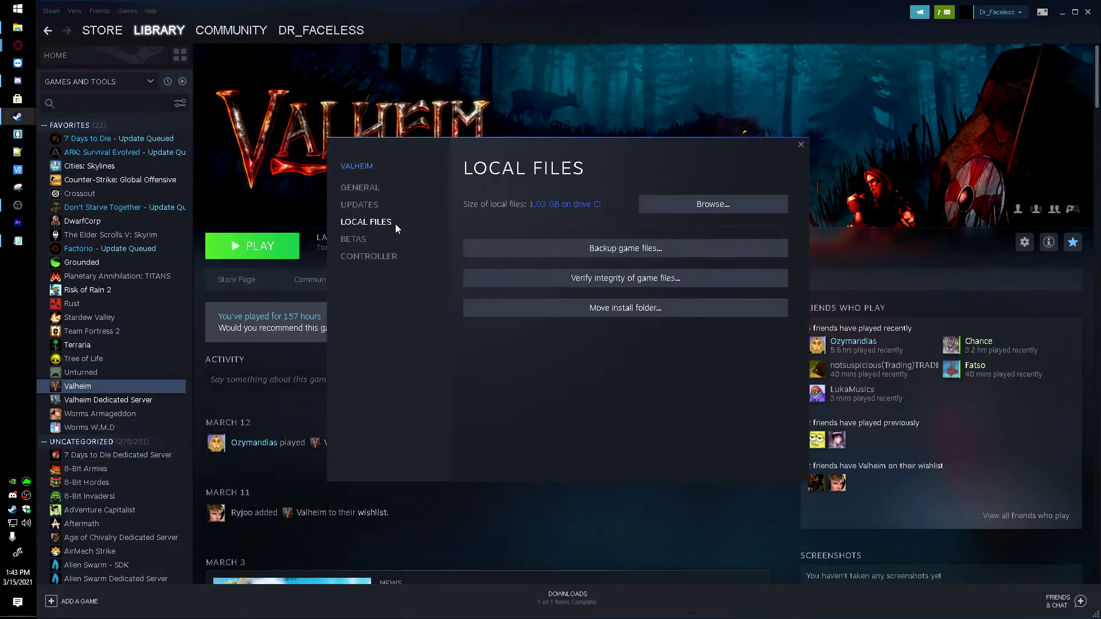
pyautogui.click(713, 205)
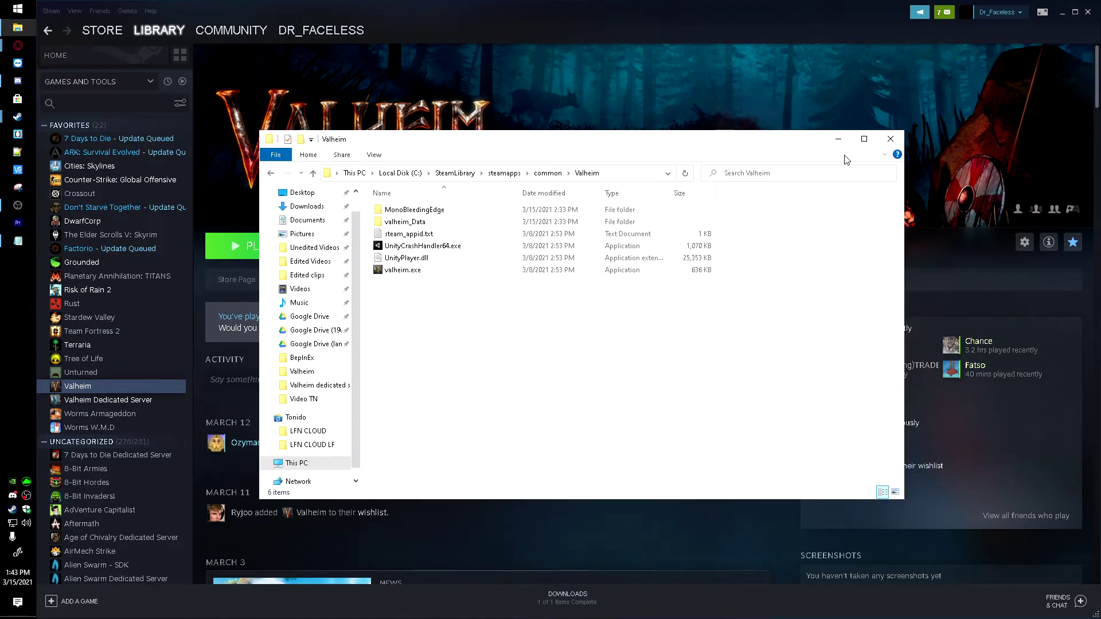
pyautogui.click(864, 139)
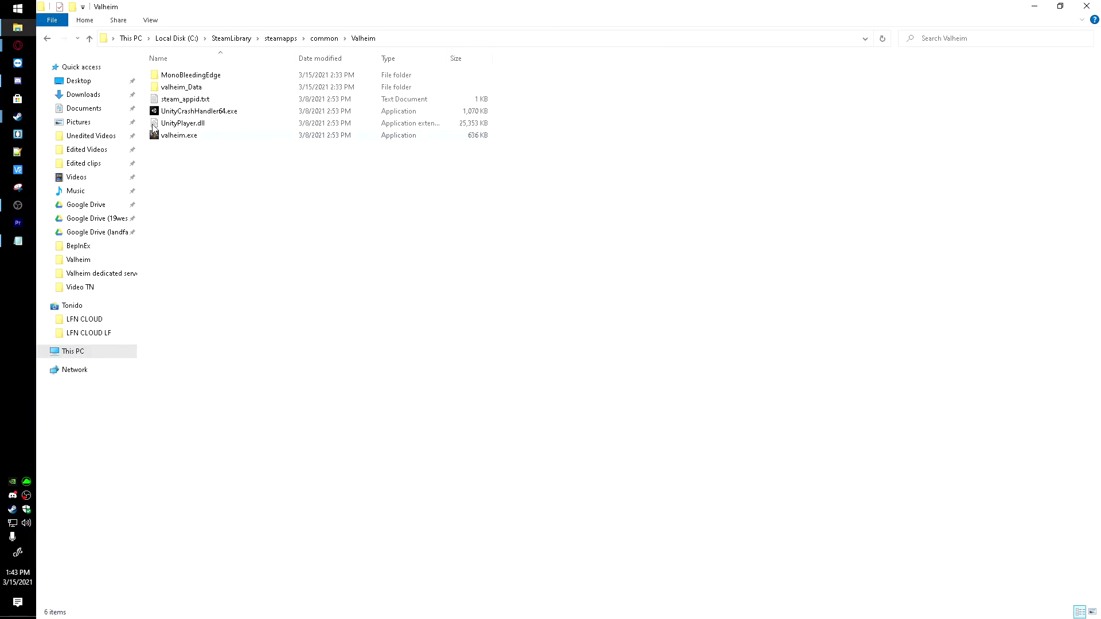
# Copy everything inside the BepInExPack_Valheim folder of denikson-BepInExPack_Valheim-5.4.800.zip in Downloads
pyautogui.click(83, 95)
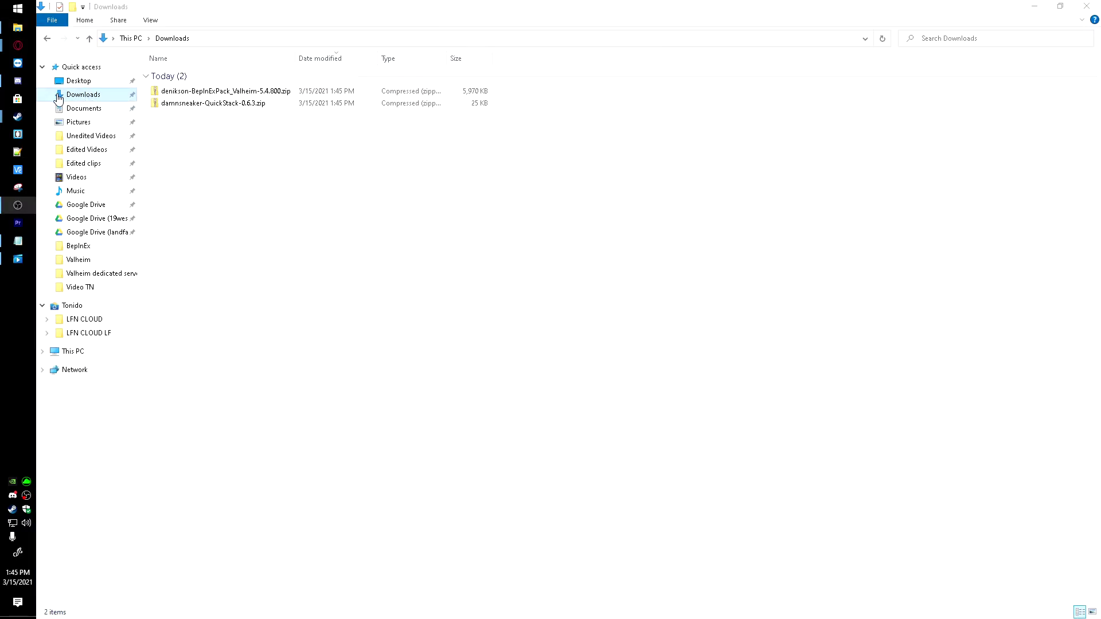
pyautogui.doubleClick(222, 91)
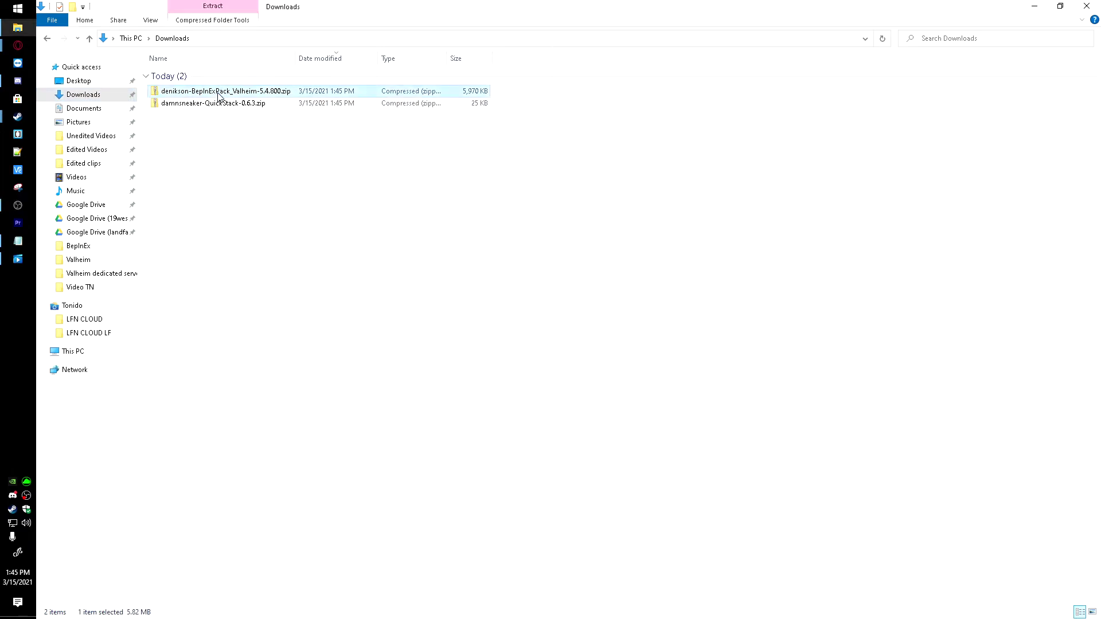
pyautogui.doubleClick(222, 76)
pyautogui.moveTo(280, 272); pyautogui.dragTo(177, 67)
pyautogui.rightClick(206, 125)
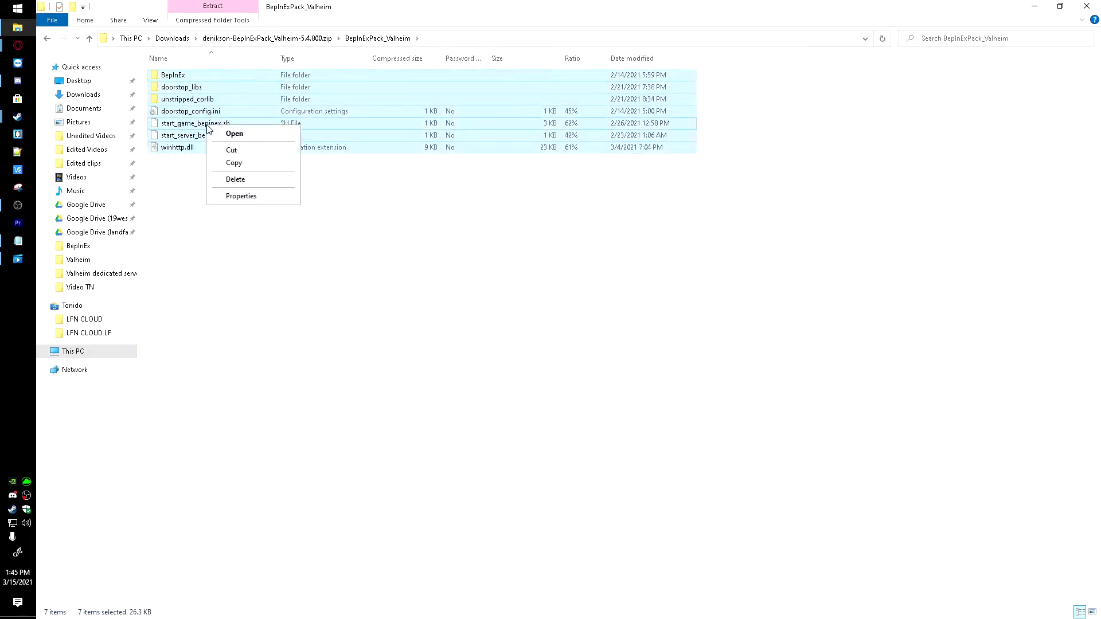
pyautogui.click(236, 162)
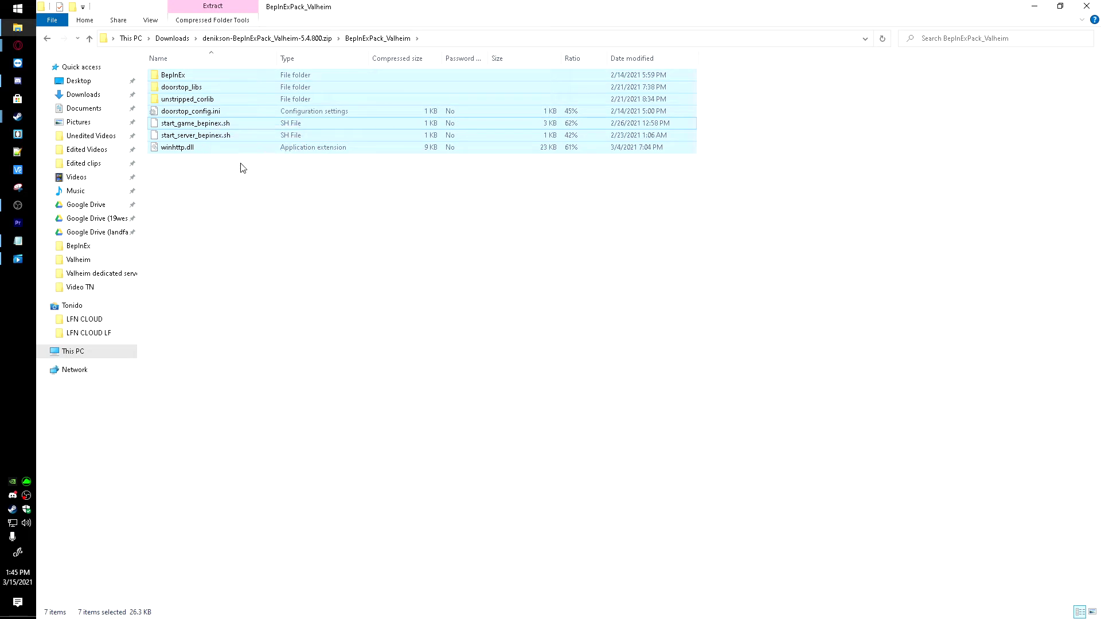
# Return to the Valheim game folder and paste the copied BepInEx files into it
pyautogui.click(47, 40)
pyautogui.click(48, 40)
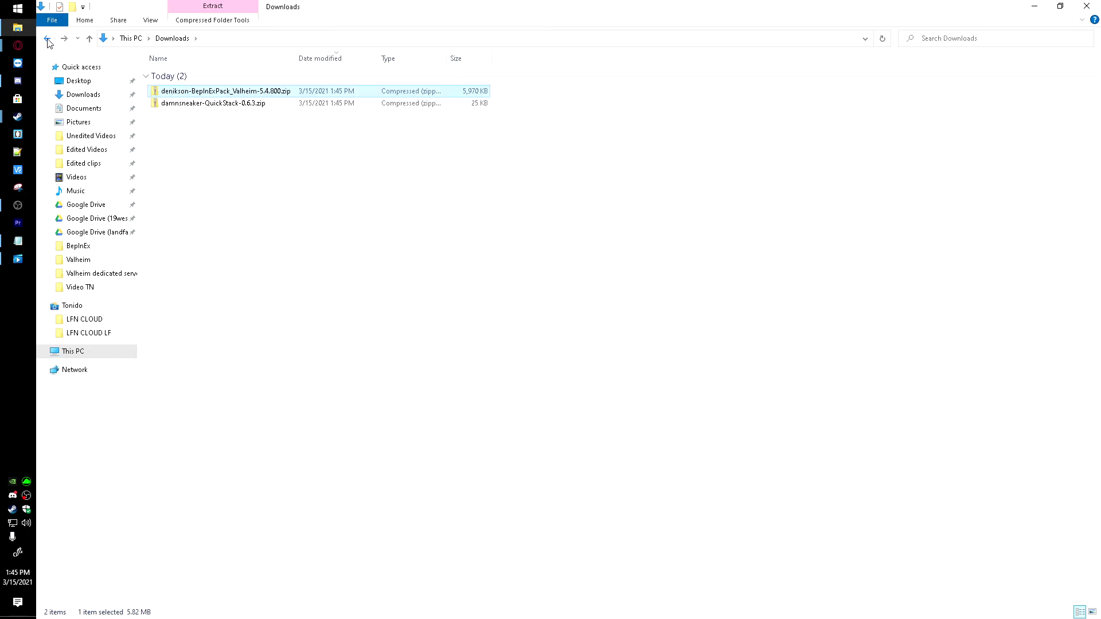
pyautogui.click(48, 40)
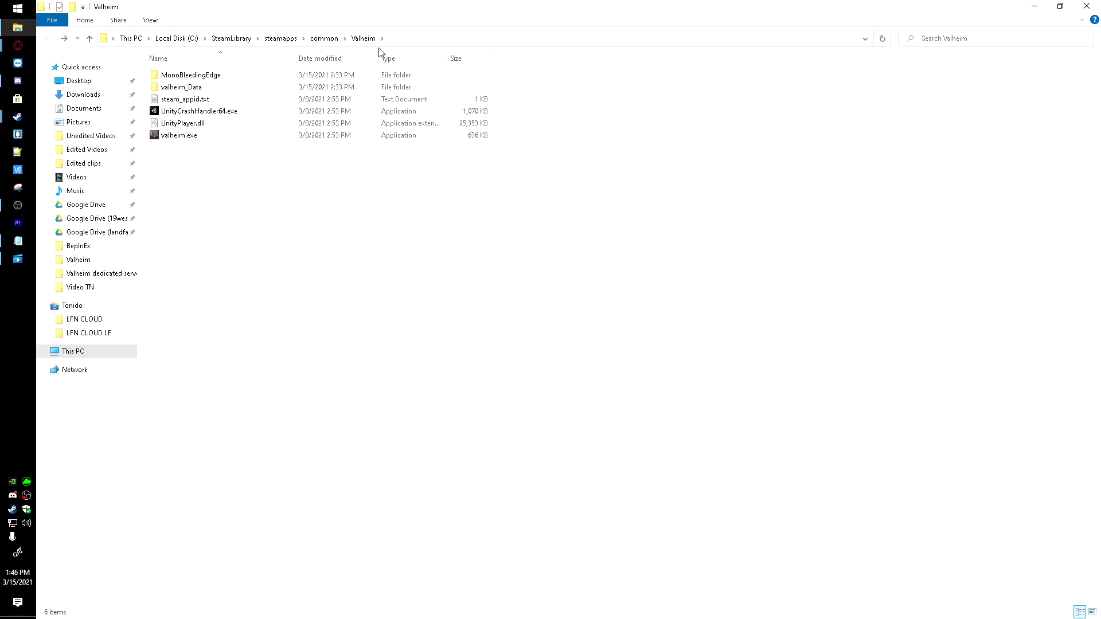
pyautogui.rightClick(234, 264)
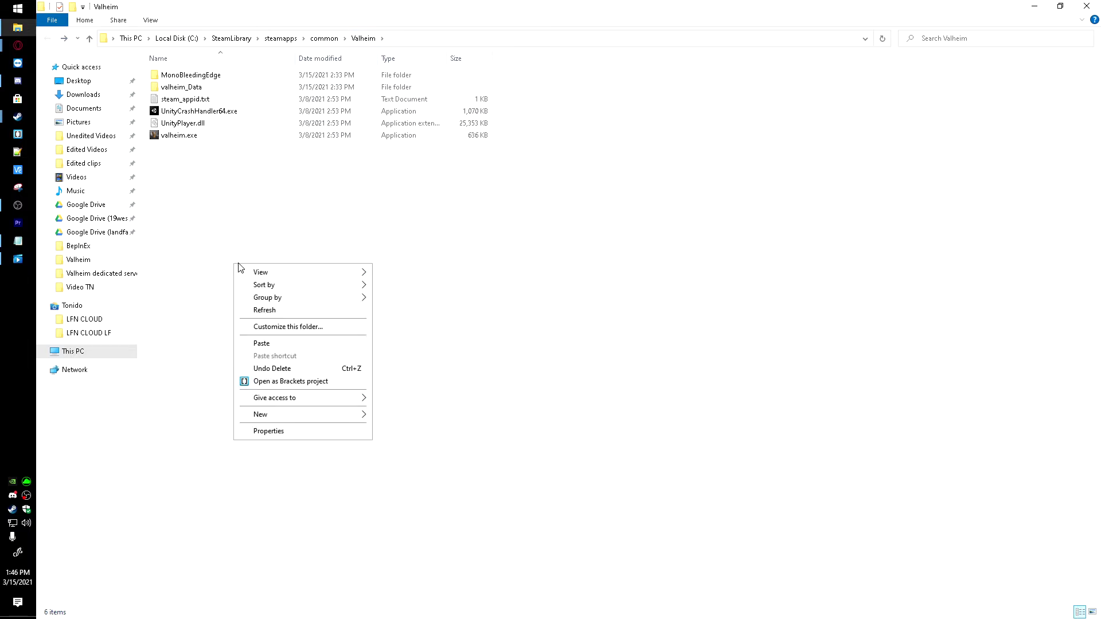
pyautogui.click(271, 344)
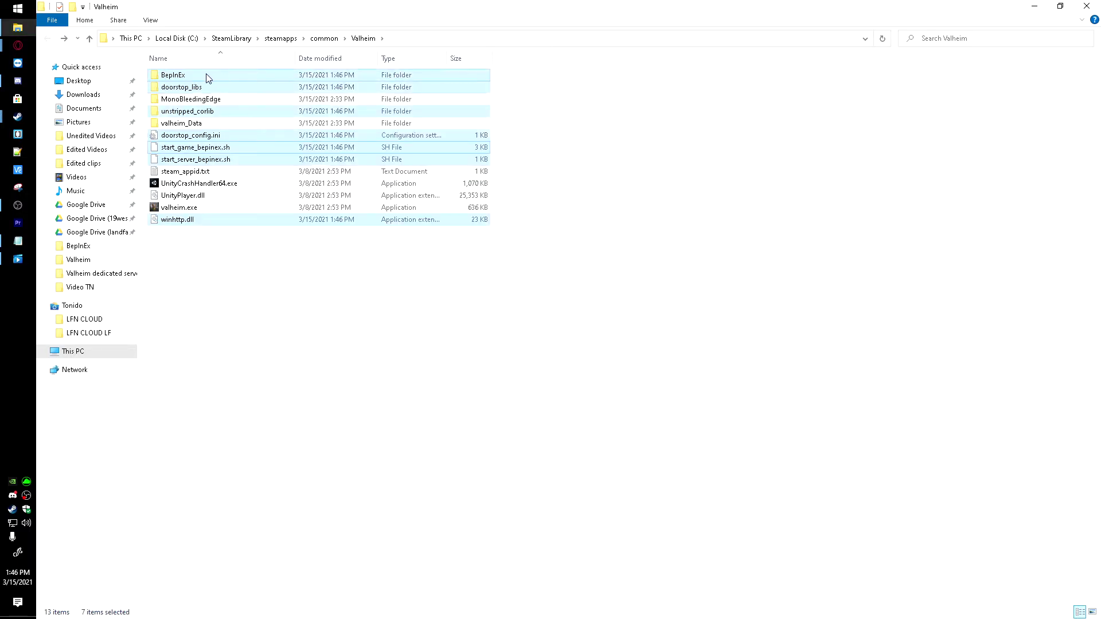
# Go into the plugins folder inside BepInEx, and copy QuickStack.dll from damnsneaker-QuickStack-0.6.3.zip in Downloads
pyautogui.doubleClick(207, 79)
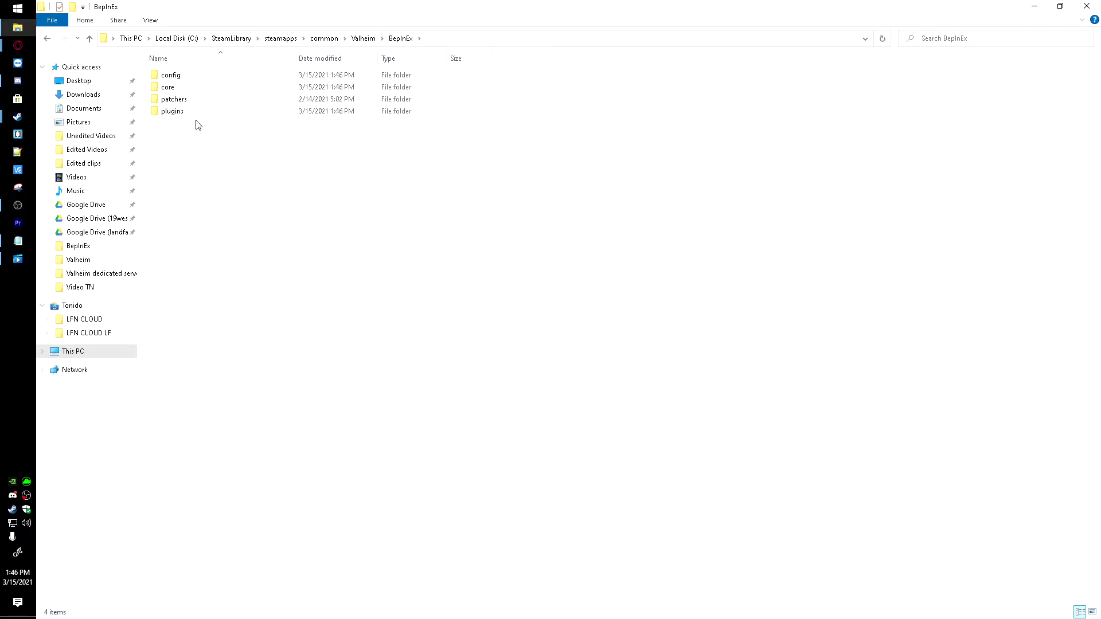
pyautogui.doubleClick(172, 111)
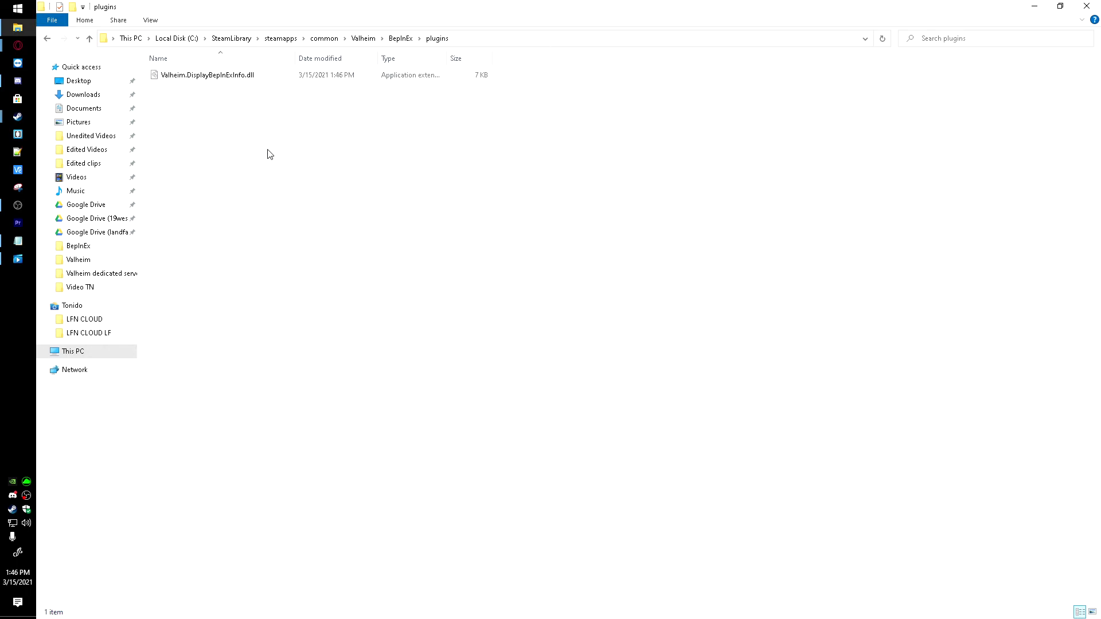
pyautogui.click(82, 97)
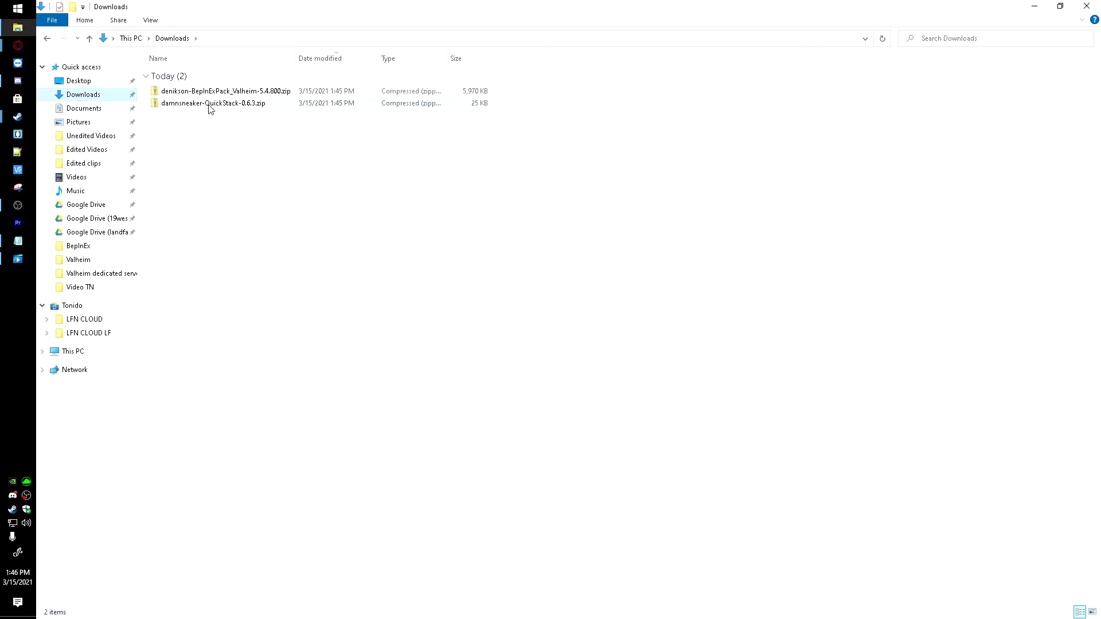
pyautogui.click(209, 106)
pyautogui.doubleClick(209, 106)
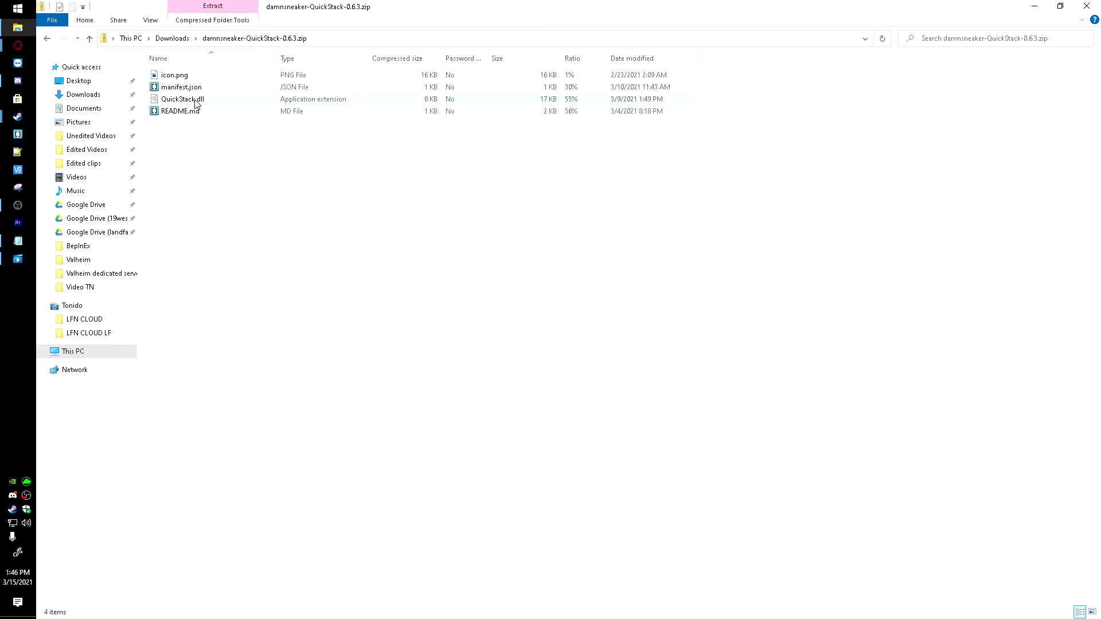
pyautogui.rightClick(192, 101)
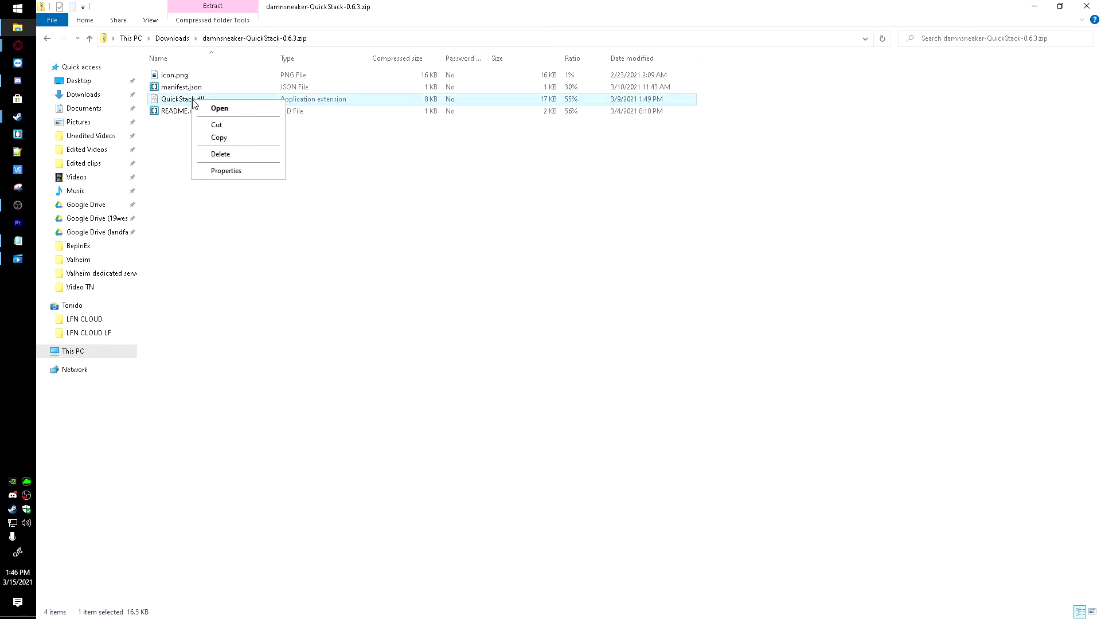
pyautogui.click(223, 141)
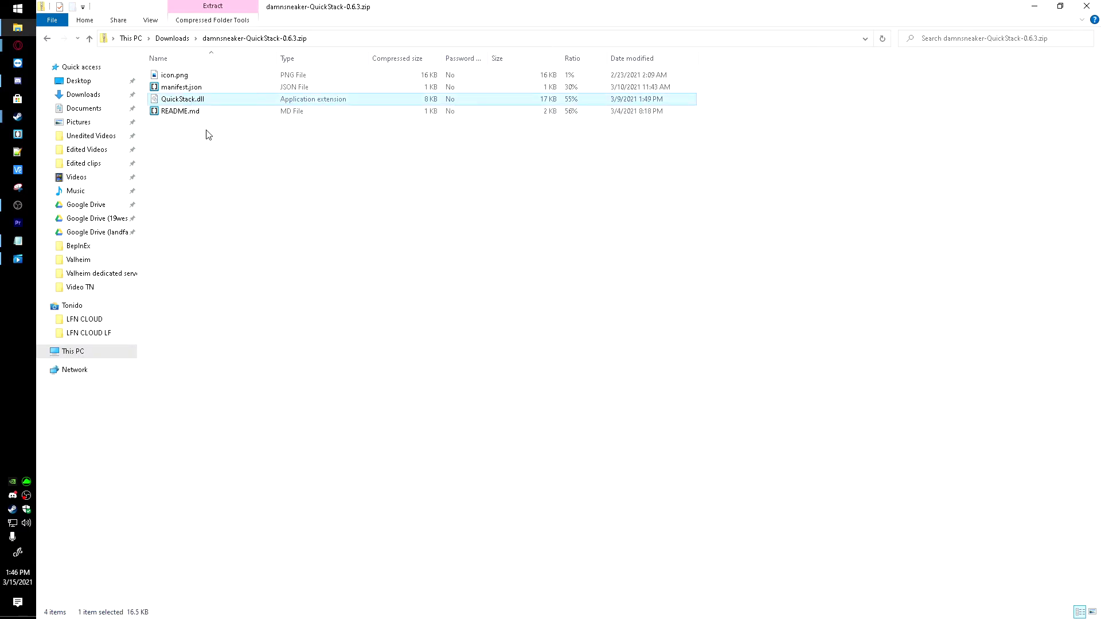
# Paste QuickStack.dll into the BepInEx plugins folder, and close the folder window and Valheim's properties
pyautogui.click(48, 40)
pyautogui.click(47, 40)
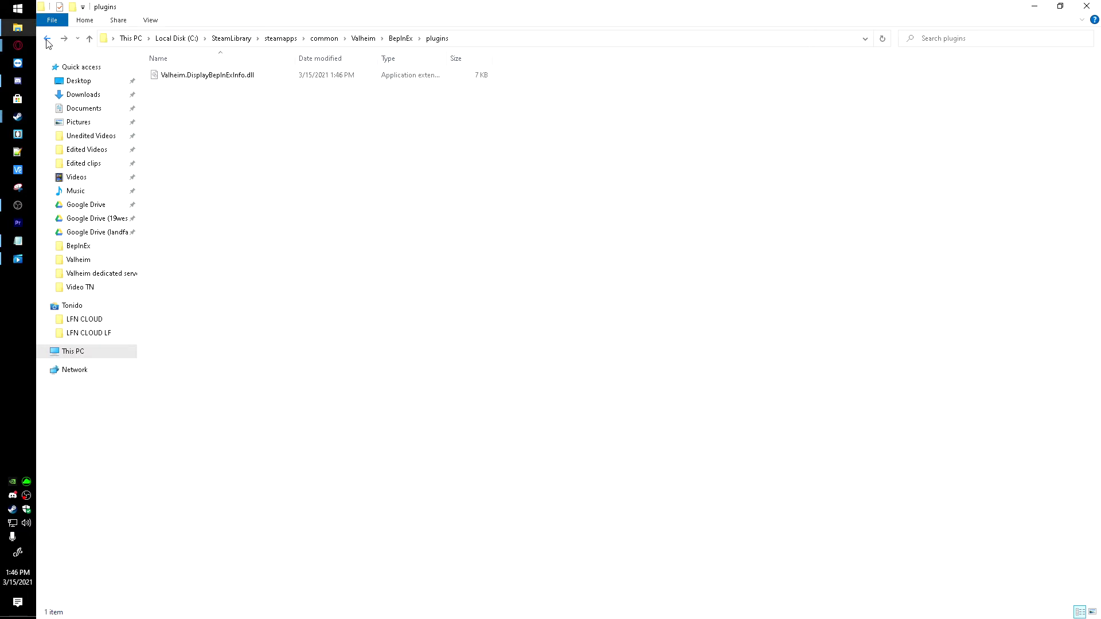
pyautogui.rightClick(266, 178)
pyautogui.click(293, 258)
pyautogui.click(1088, 7)
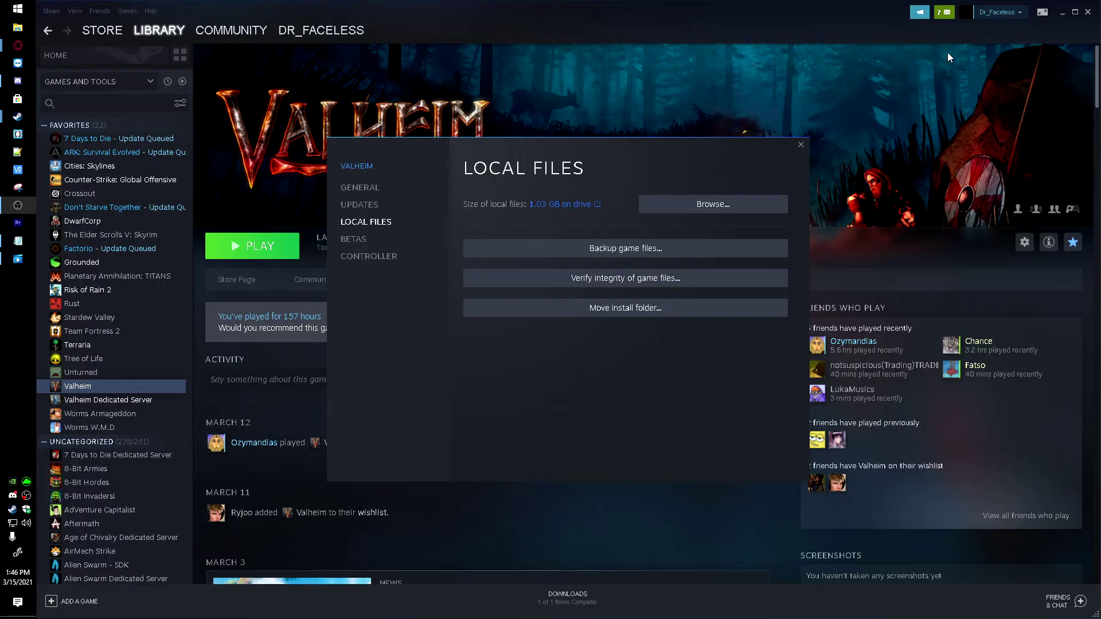
pyautogui.click(801, 145)
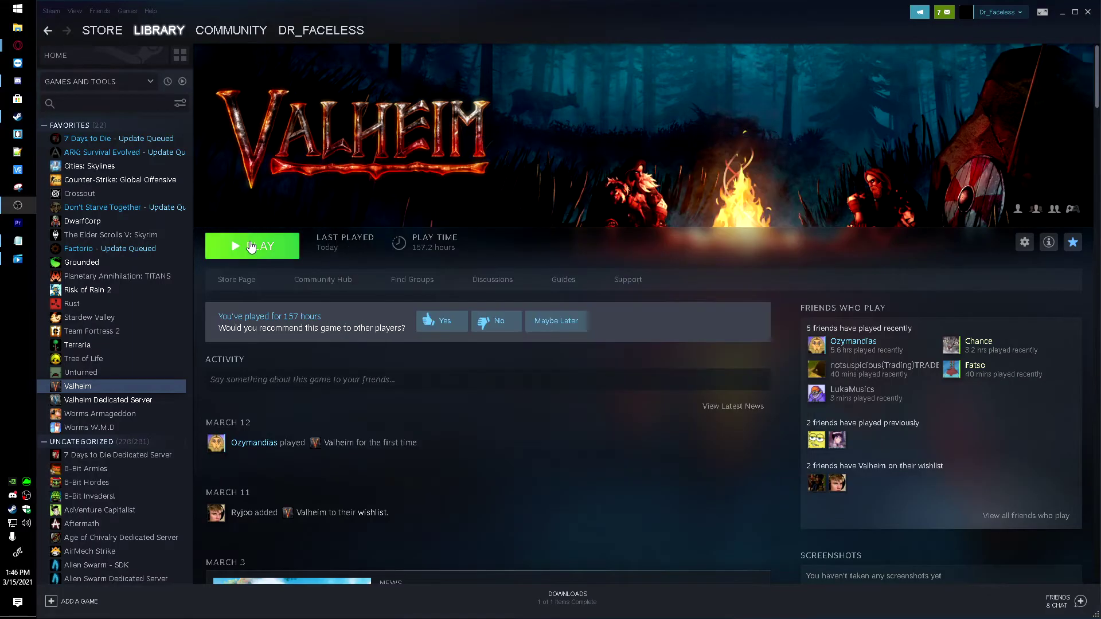
# Launch Valheim using Vulkan and quit the game from its main menu
pyautogui.click(253, 245)
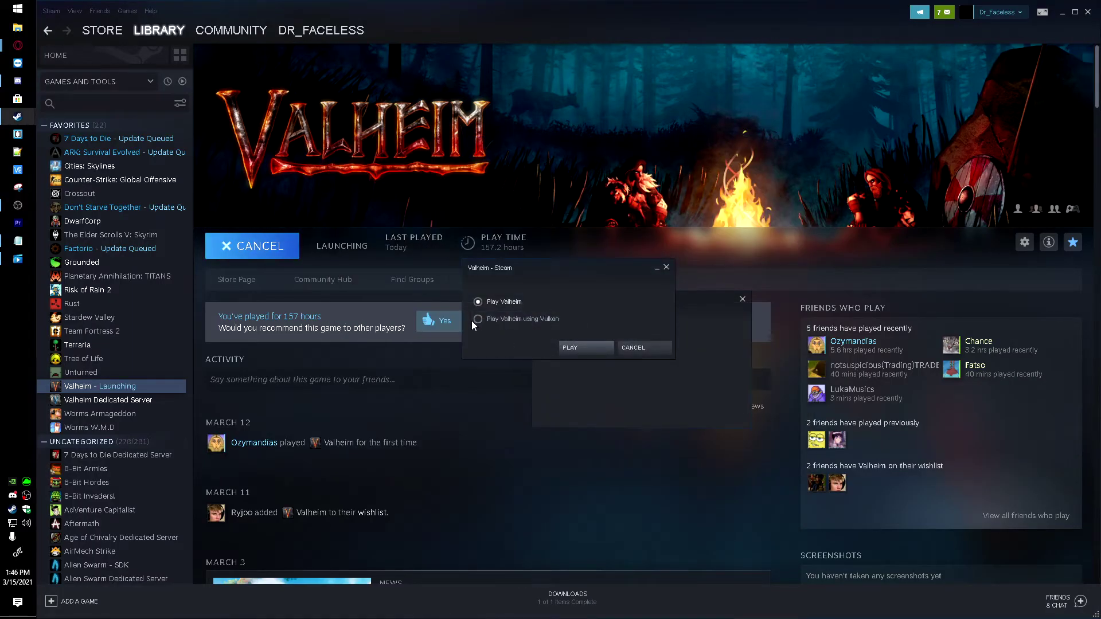
pyautogui.click(478, 319)
pyautogui.click(579, 347)
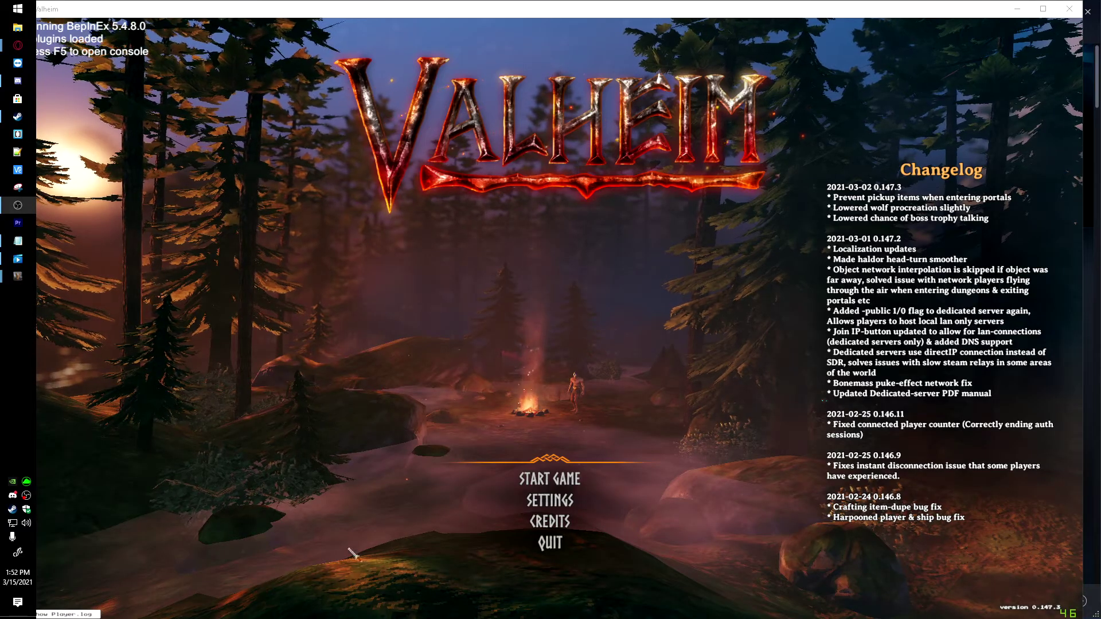
pyautogui.click(548, 546)
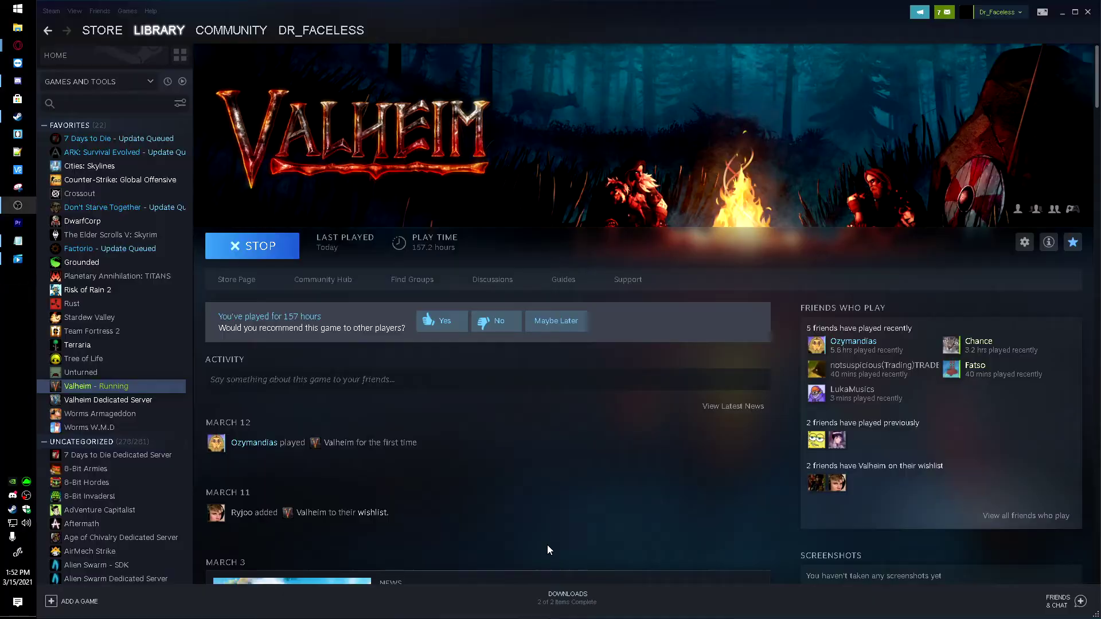
# Reopen the Valheim game folder from its local files properties, close the properties, and bring the folder window forward
pyautogui.rightClick(89, 390)
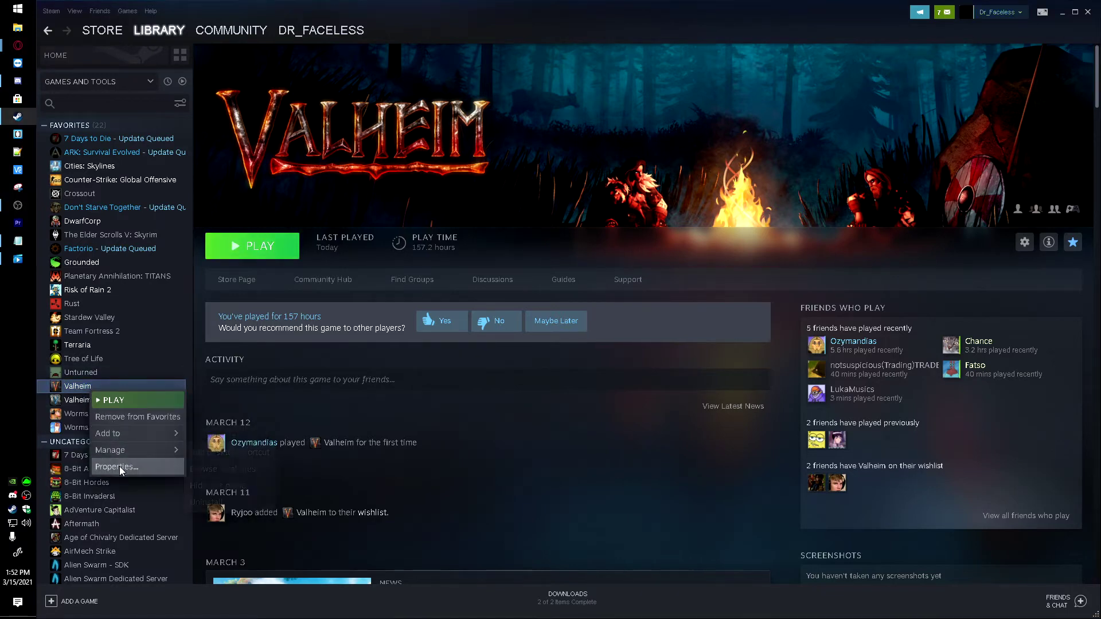
pyautogui.click(120, 467)
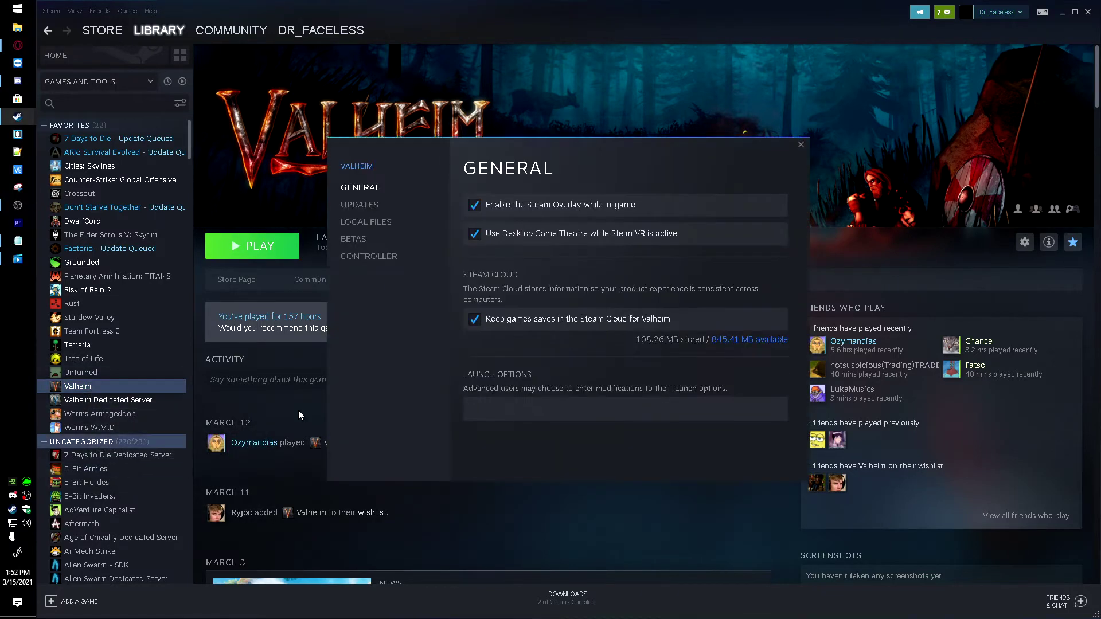
pyautogui.click(365, 223)
pyautogui.click(689, 206)
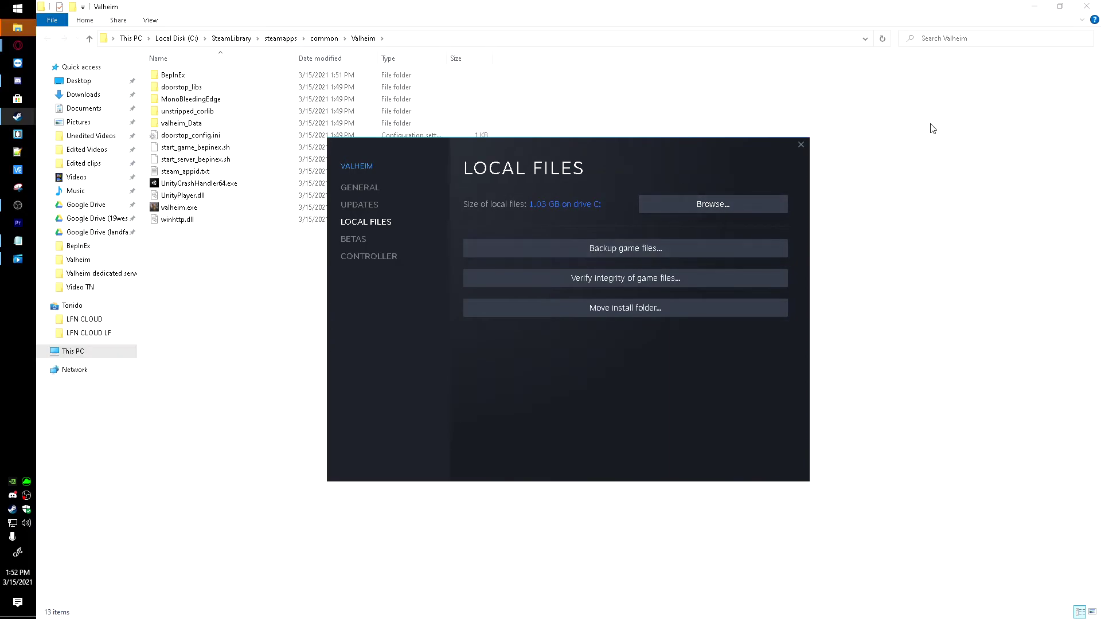
pyautogui.click(801, 145)
pyautogui.click(18, 27)
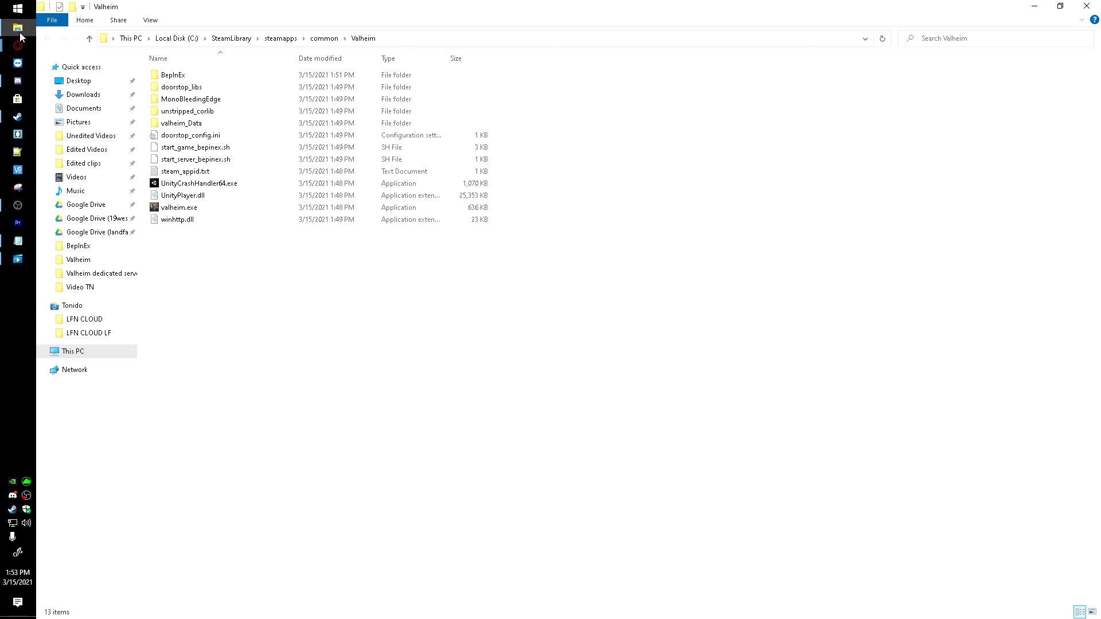
# Open QuickStack.cfg from the config folder inside BepInEx in Notepad++
pyautogui.doubleClick(202, 82)
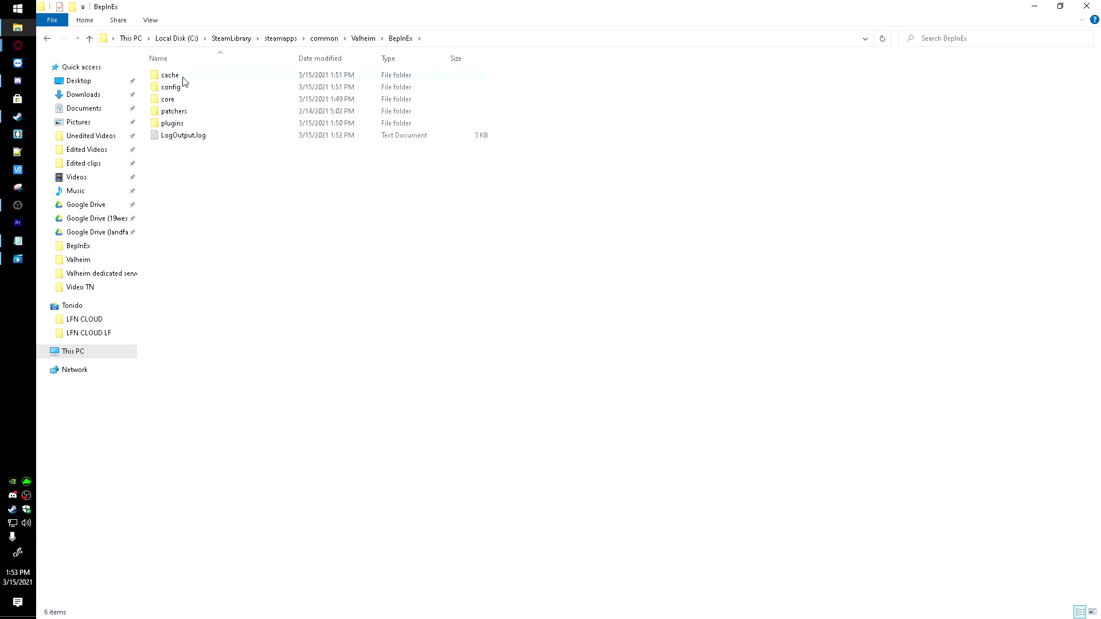
pyautogui.doubleClick(181, 91)
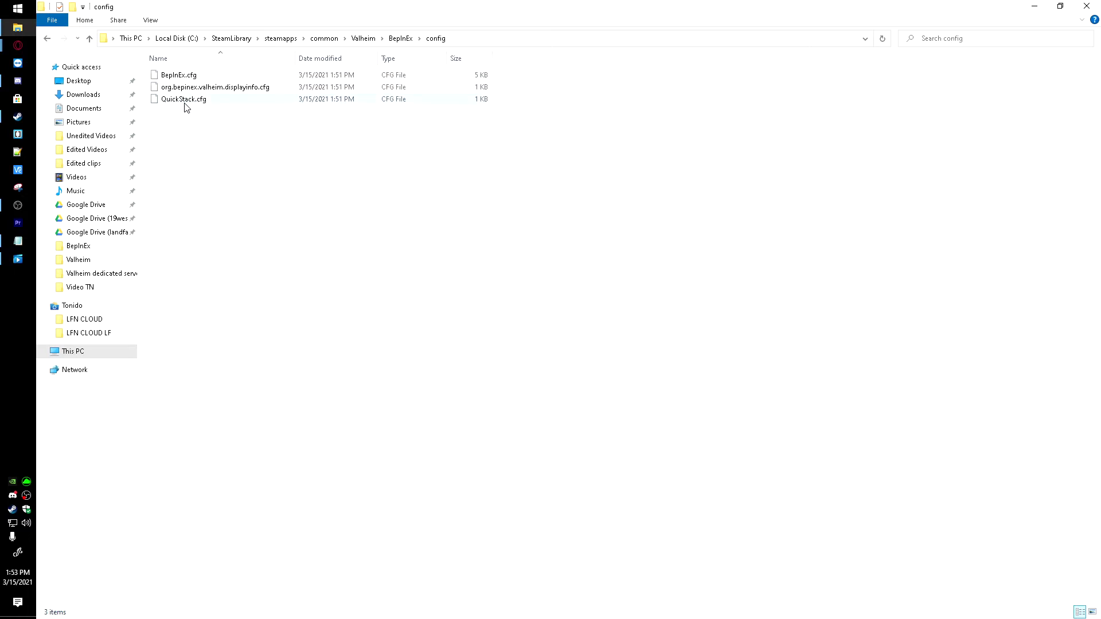
pyautogui.rightClick(184, 100)
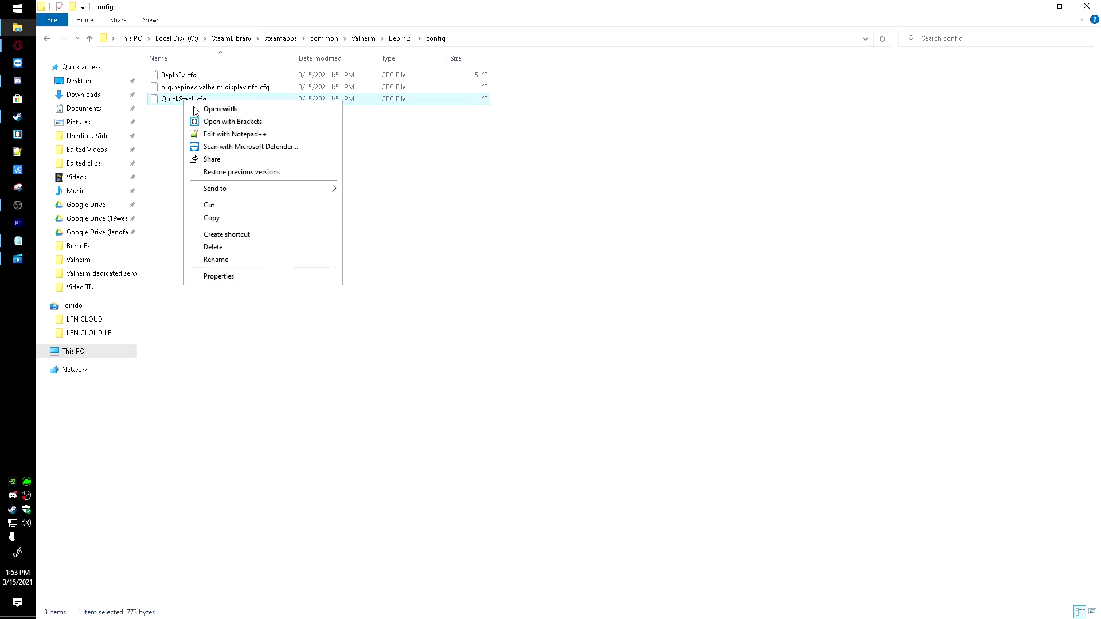
pyautogui.click(217, 135)
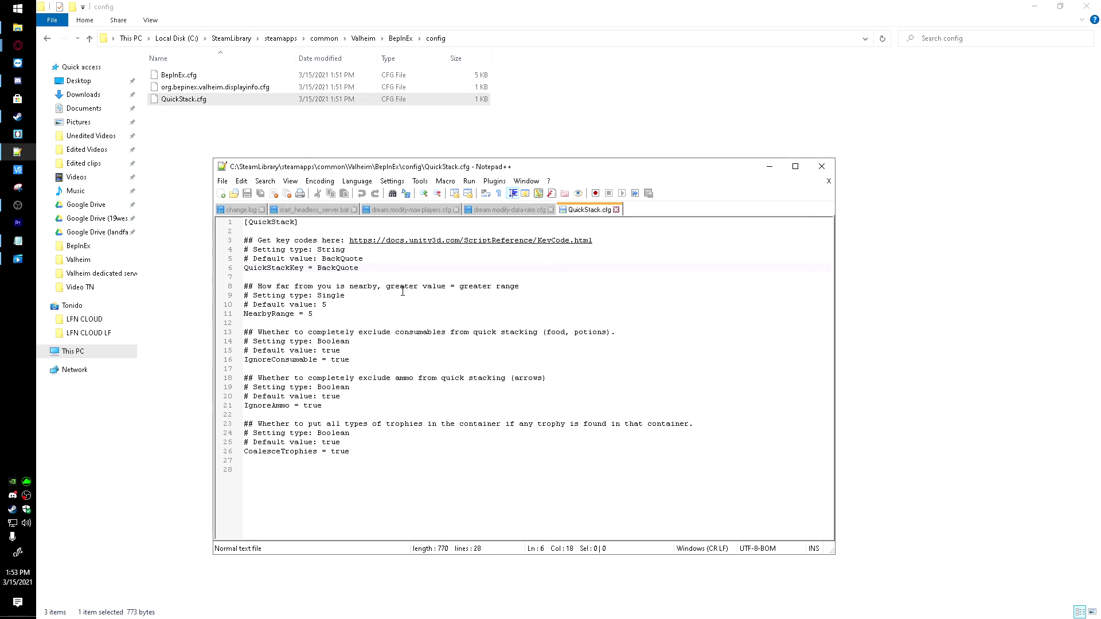
# Open the Unity KeyCode reference linked in the configuration, examine the available key names, and minimize the browser
pyautogui.moveTo(363, 270); pyautogui.dragTo(318, 269)
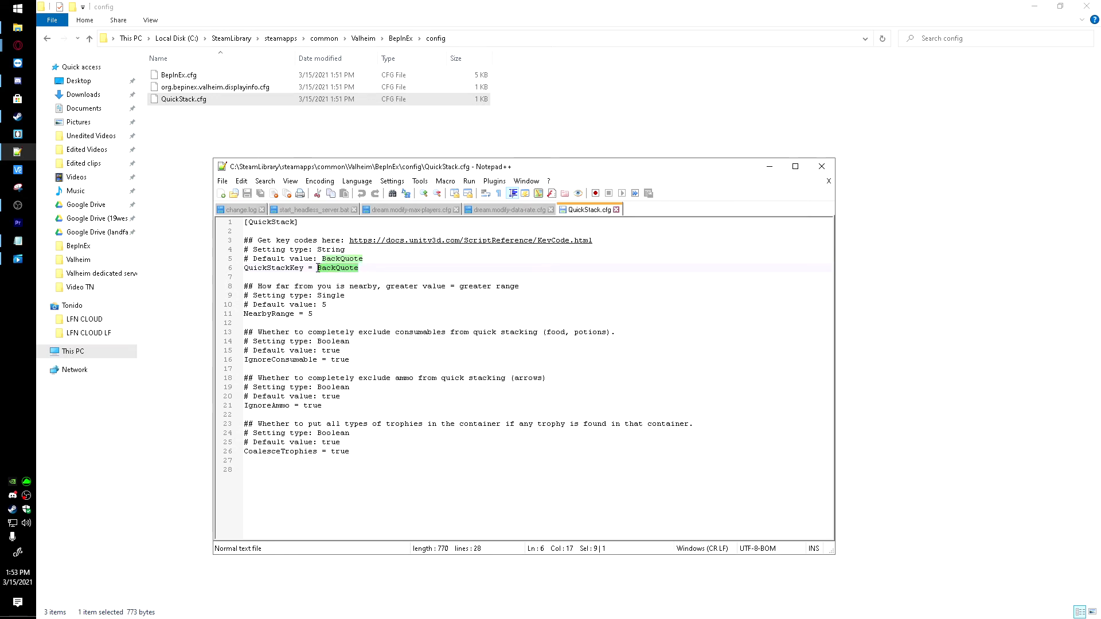
pyautogui.click(442, 241)
pyautogui.doubleClick(442, 241)
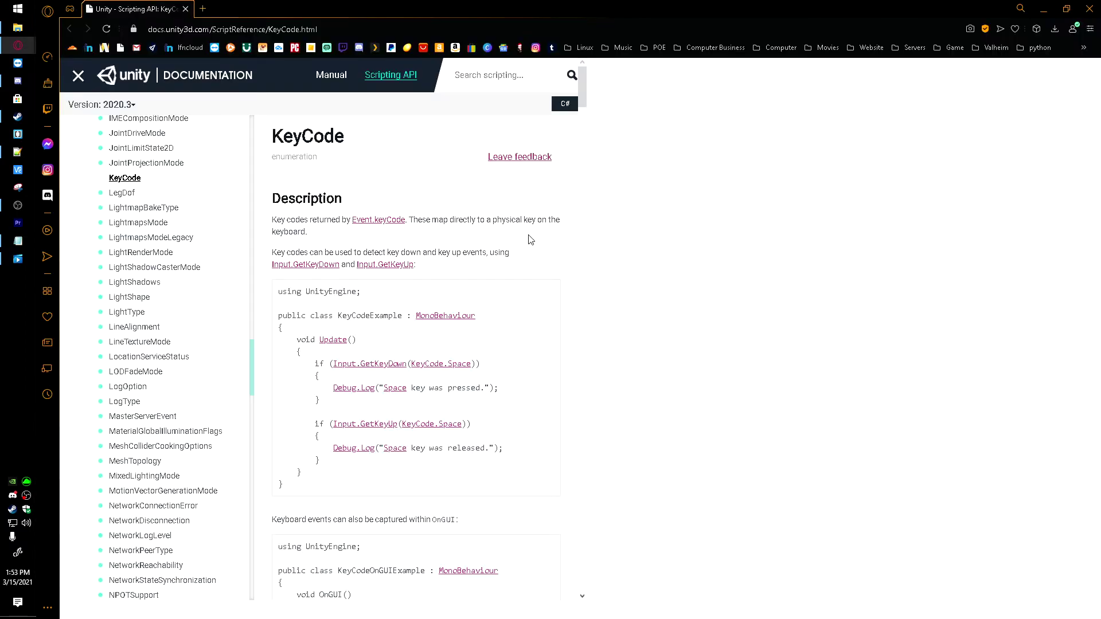
pyautogui.scroll(-10, 530, 240)
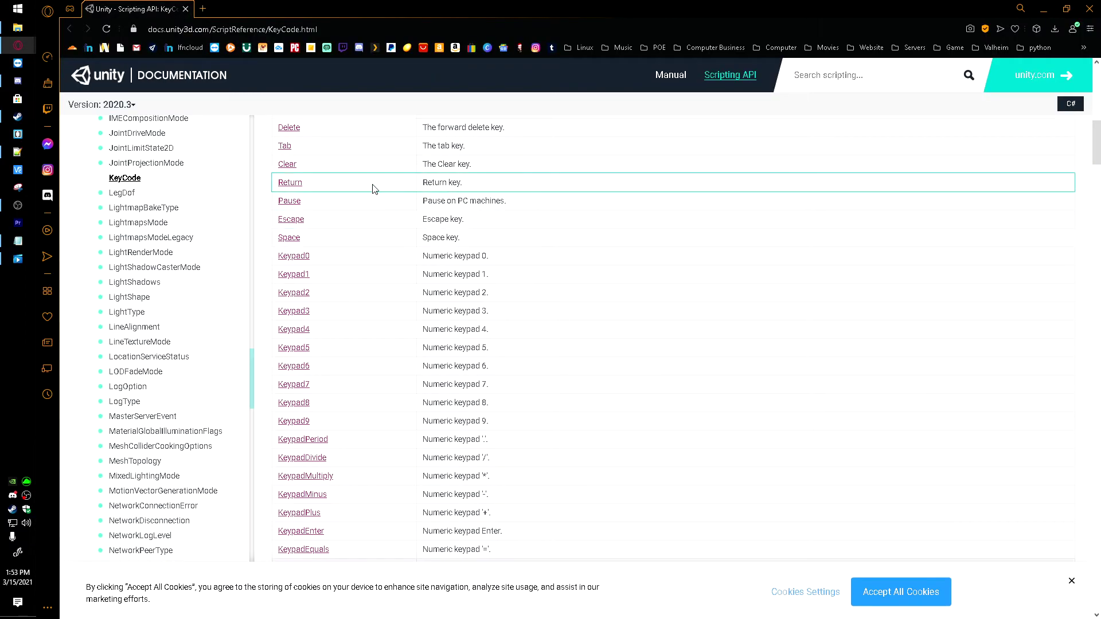
pyautogui.scroll(-5, 319, 252)
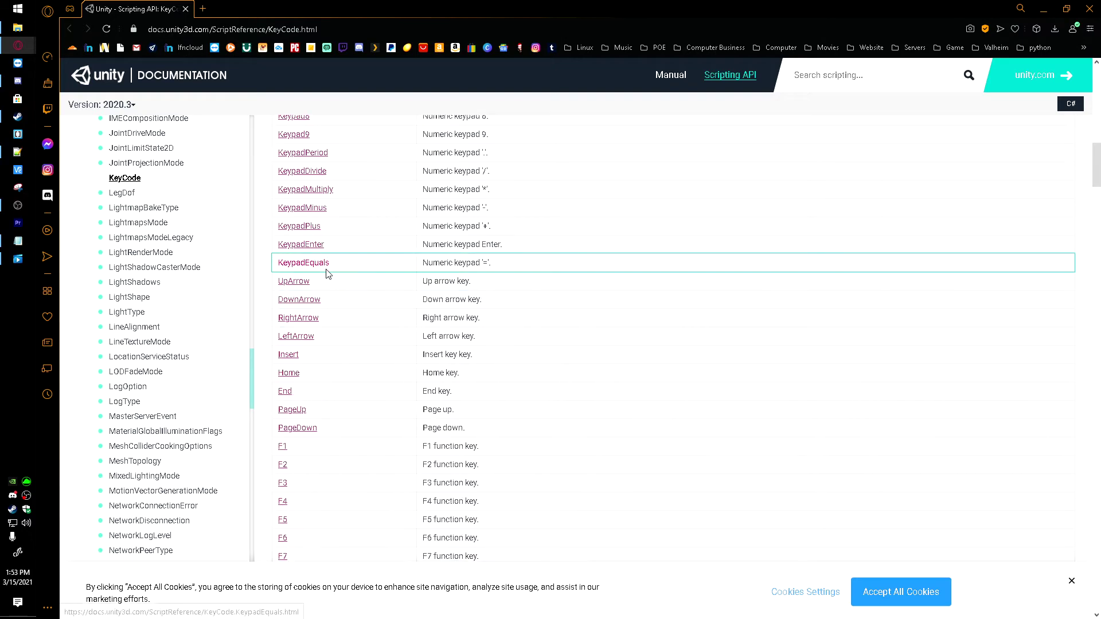
pyautogui.scroll(-5, 319, 362)
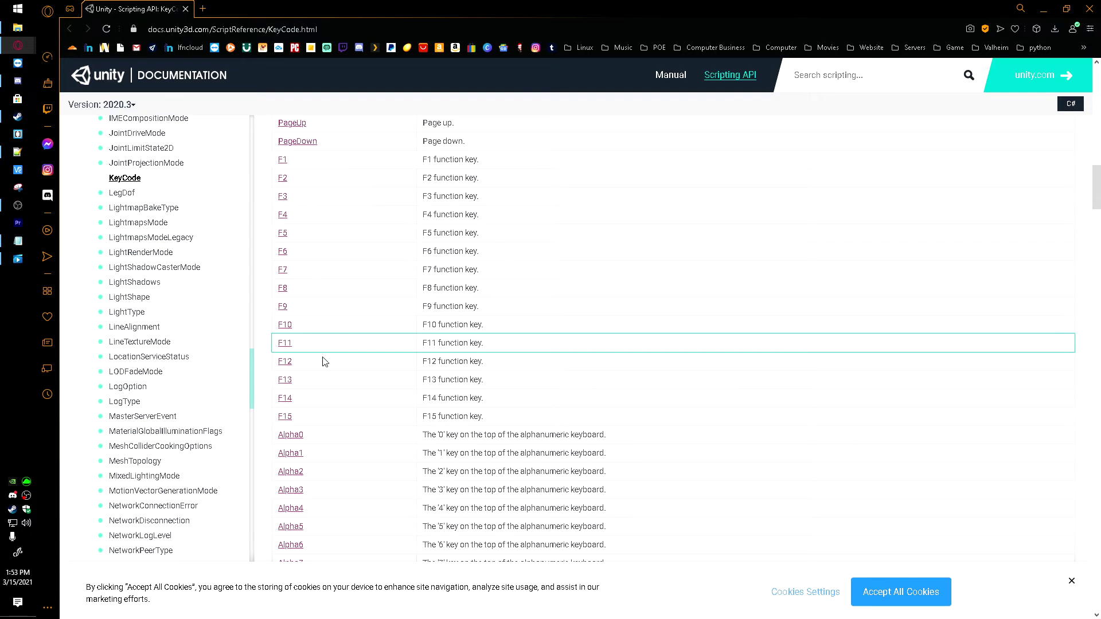
pyautogui.scroll(-15, 318, 370)
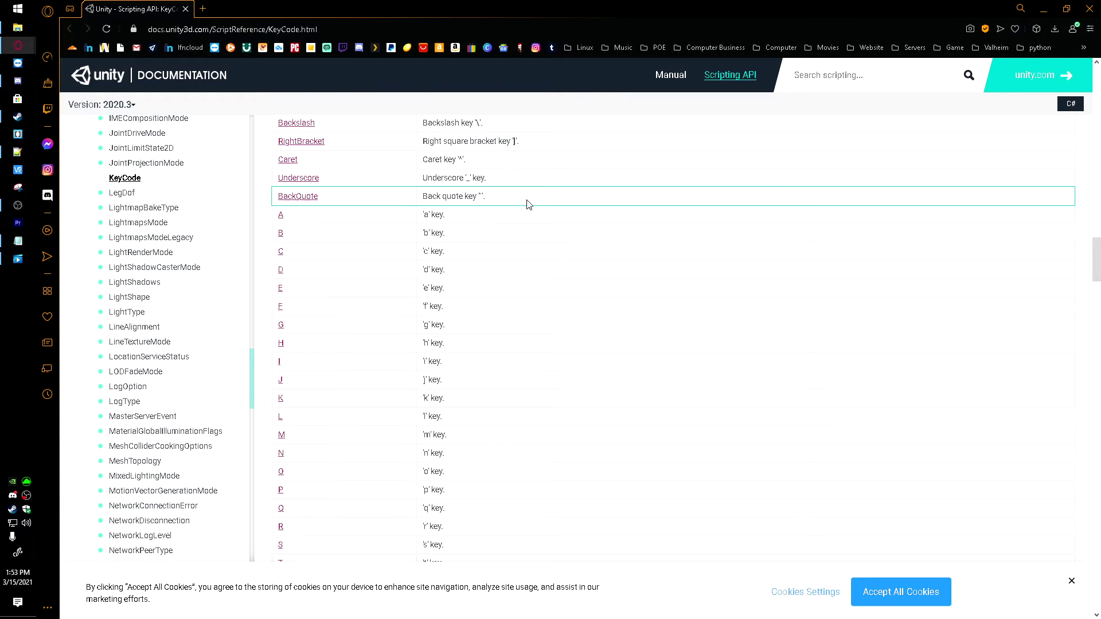
pyautogui.click(1042, 10)
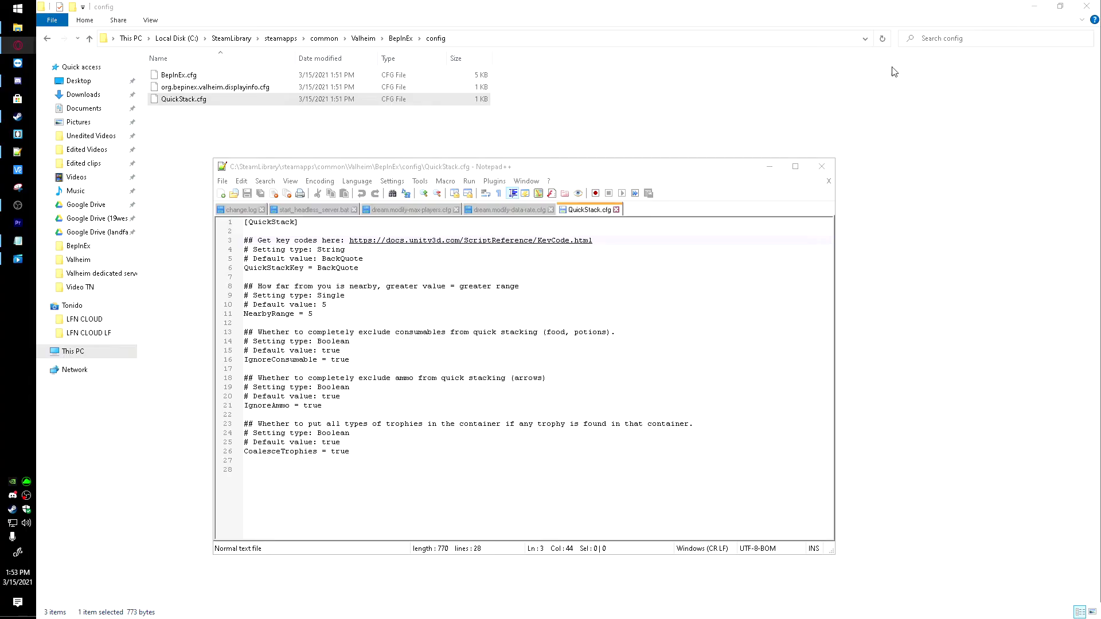
# Set QuickStackKey to G, save QuickStack.cfg, and close the editor and the folder window
pyautogui.moveTo(358, 269); pyautogui.dragTo(318, 272)
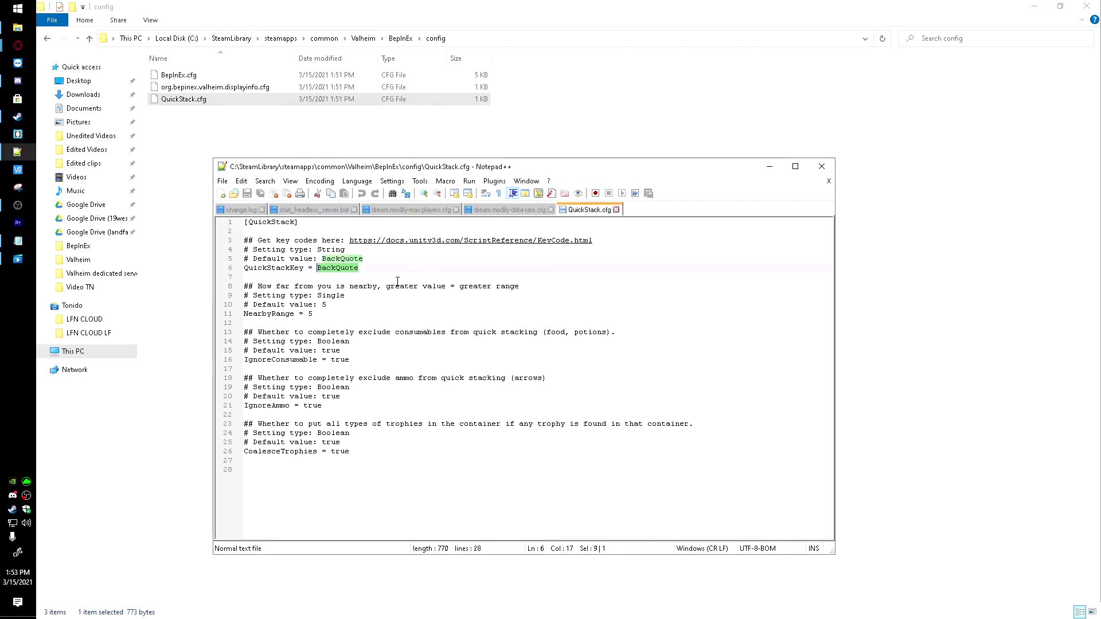
pyautogui.write('G')
pyautogui.press('Escape')
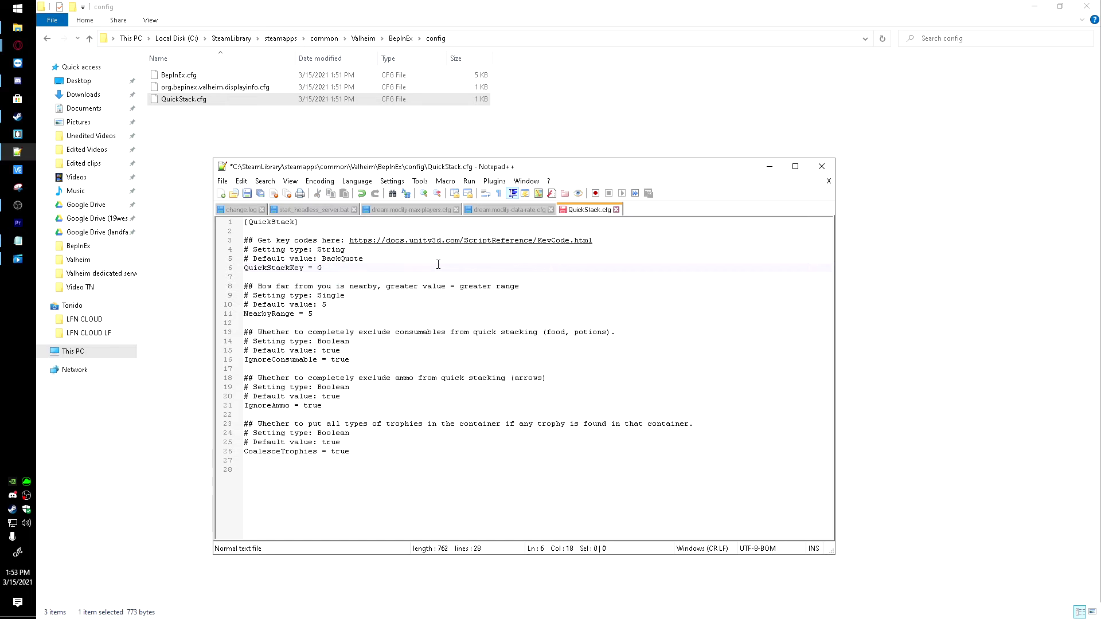
pyautogui.hotkey('ctrl', 's')
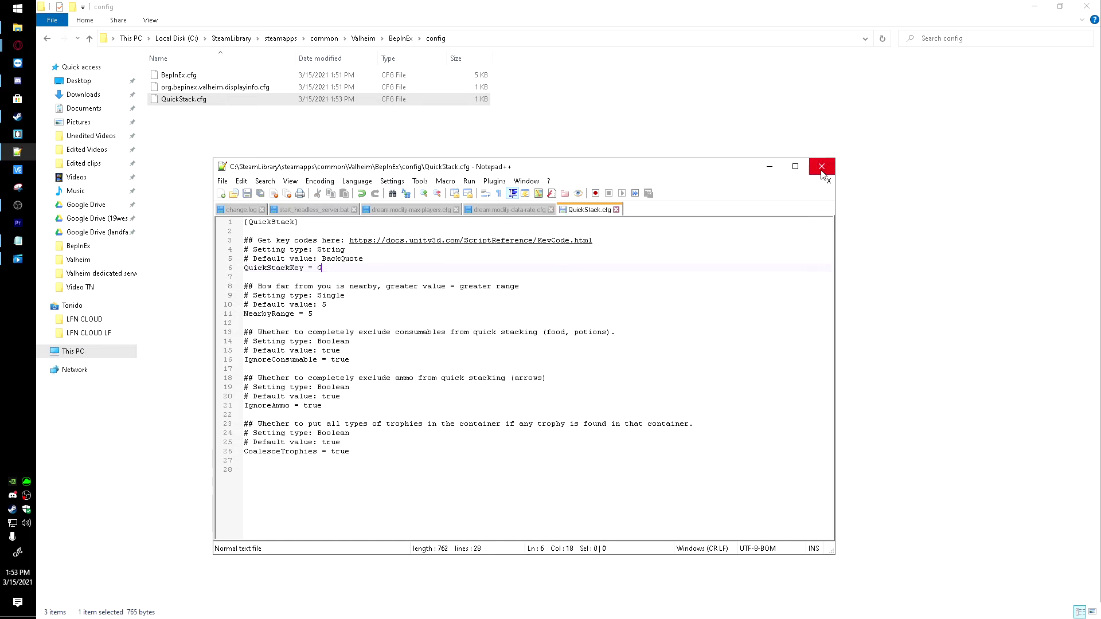
pyautogui.click(821, 166)
pyautogui.click(1086, 6)
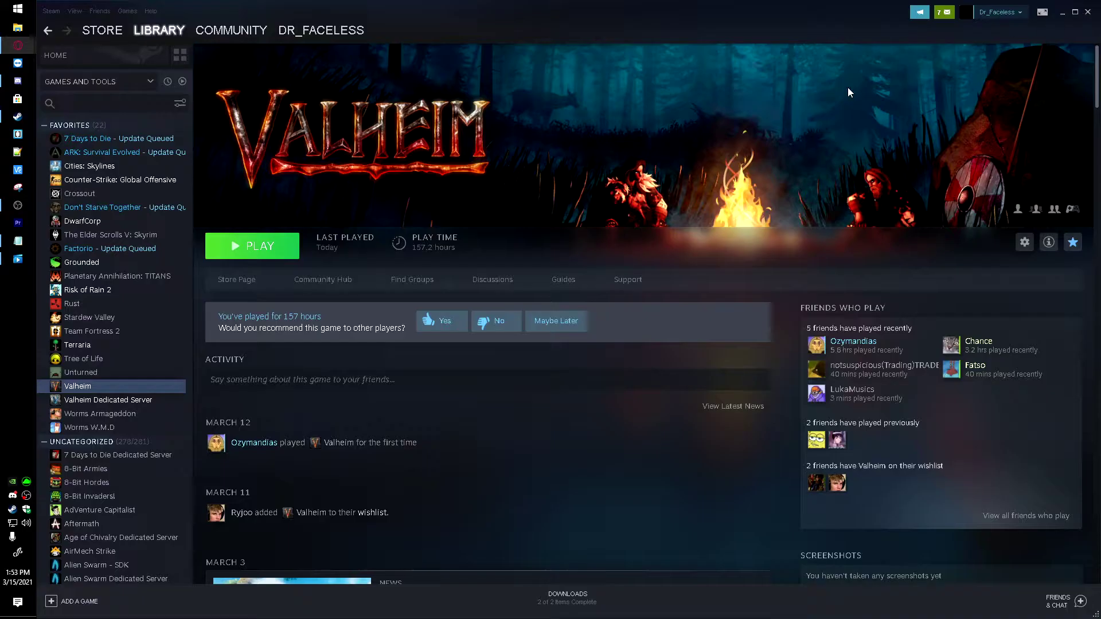
# Launch Valheim with the regular Play Valheim option and bring the game window forward
pyautogui.click(237, 246)
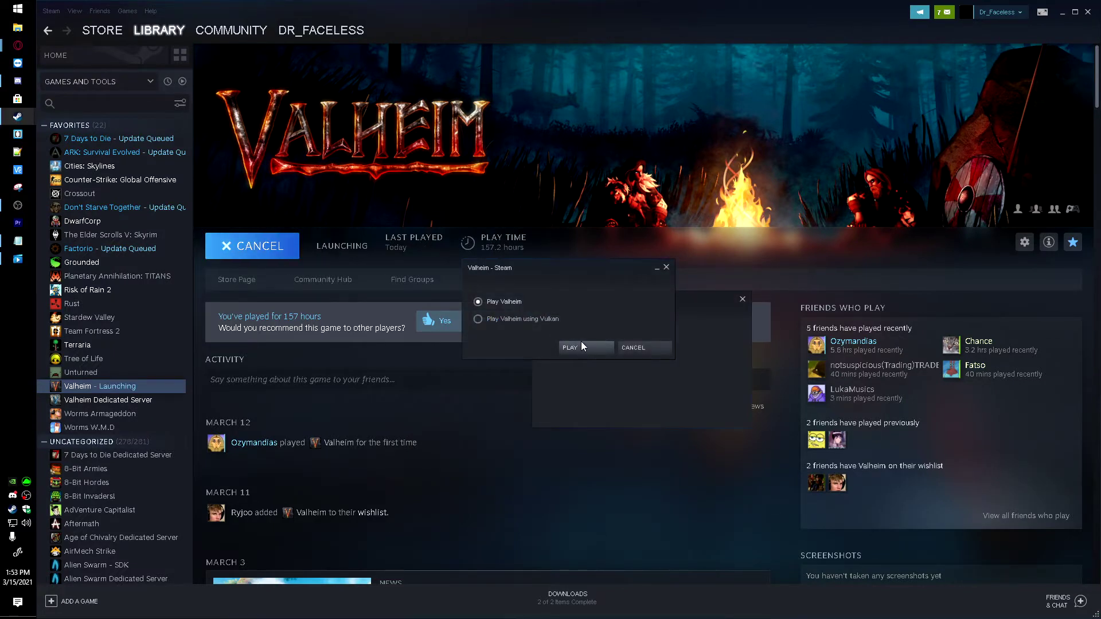
pyautogui.click(574, 348)
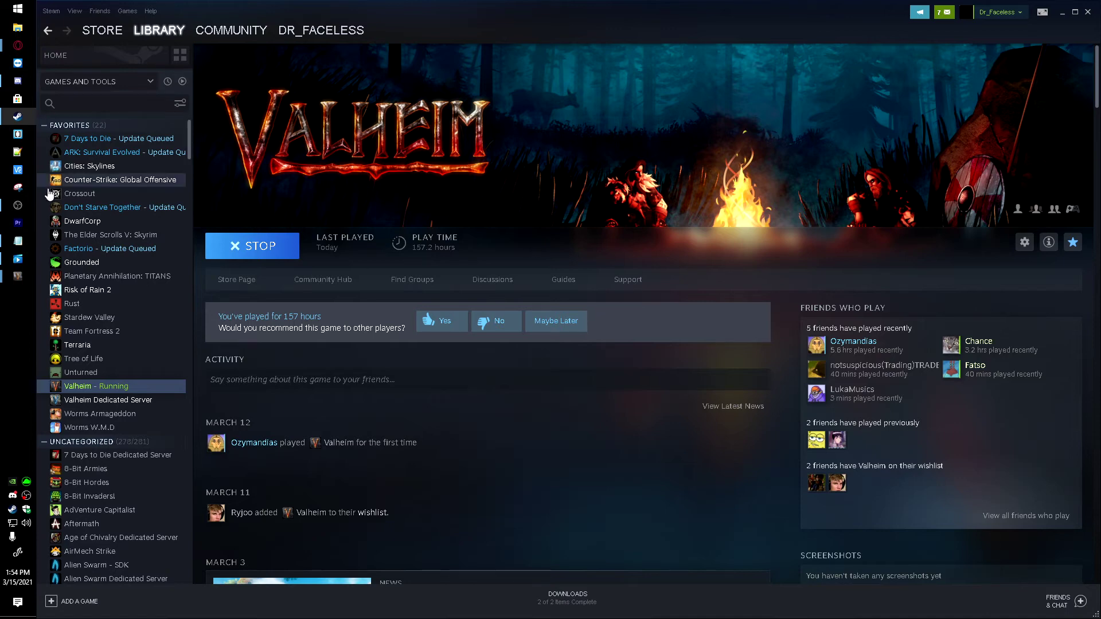
pyautogui.moveTo(18, 276)
pyautogui.click(60, 306)
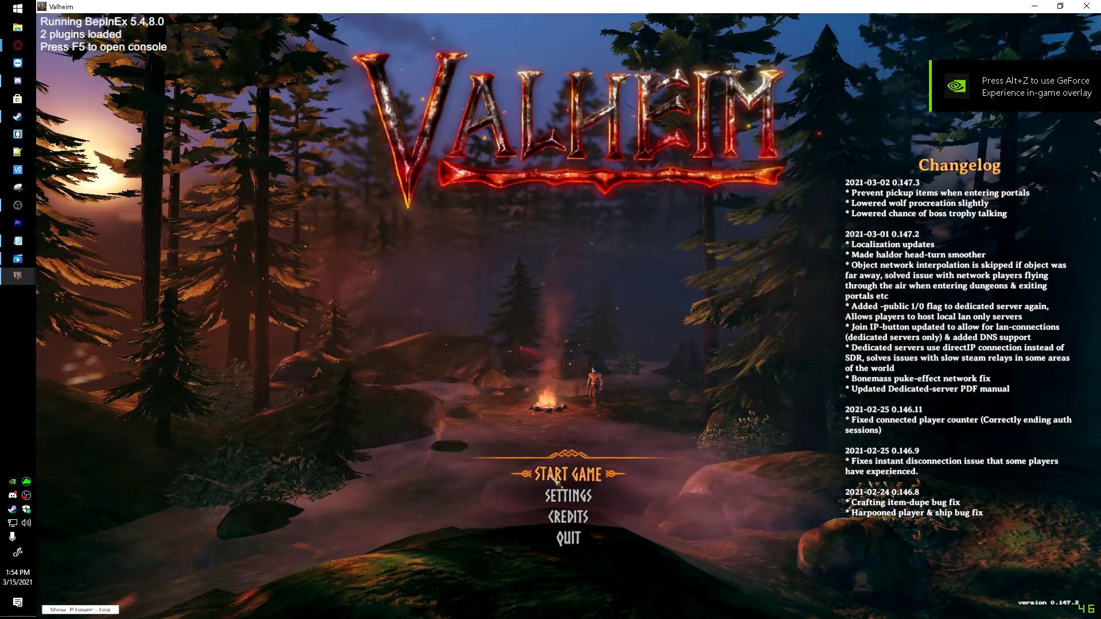
# Start with the existing character and bring up the list of servers to join
pyautogui.click(573, 538)
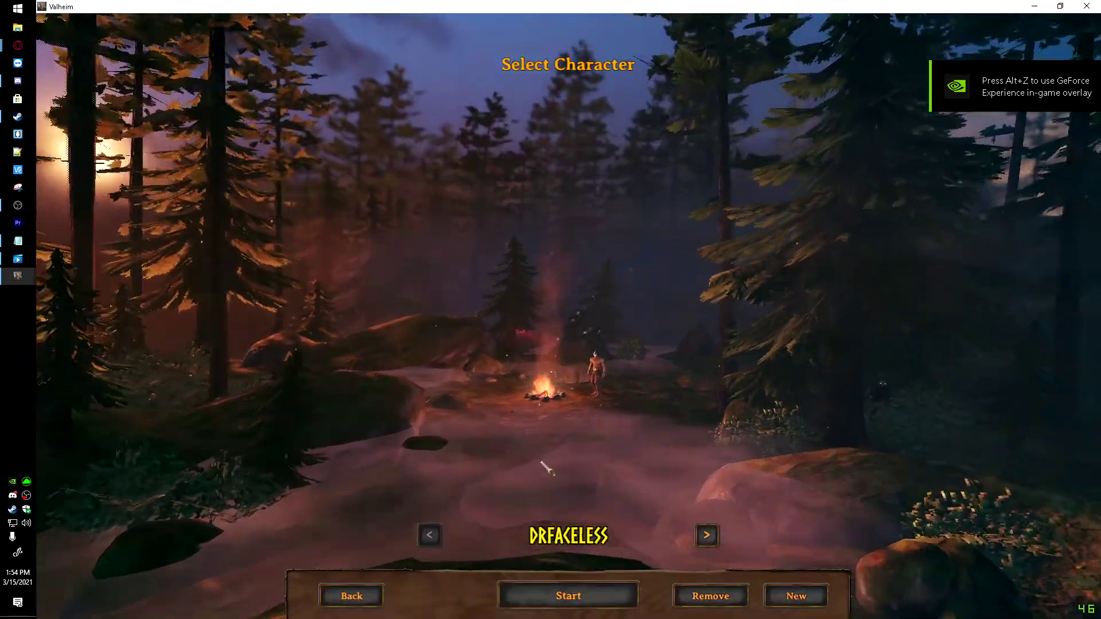
pyautogui.click(568, 596)
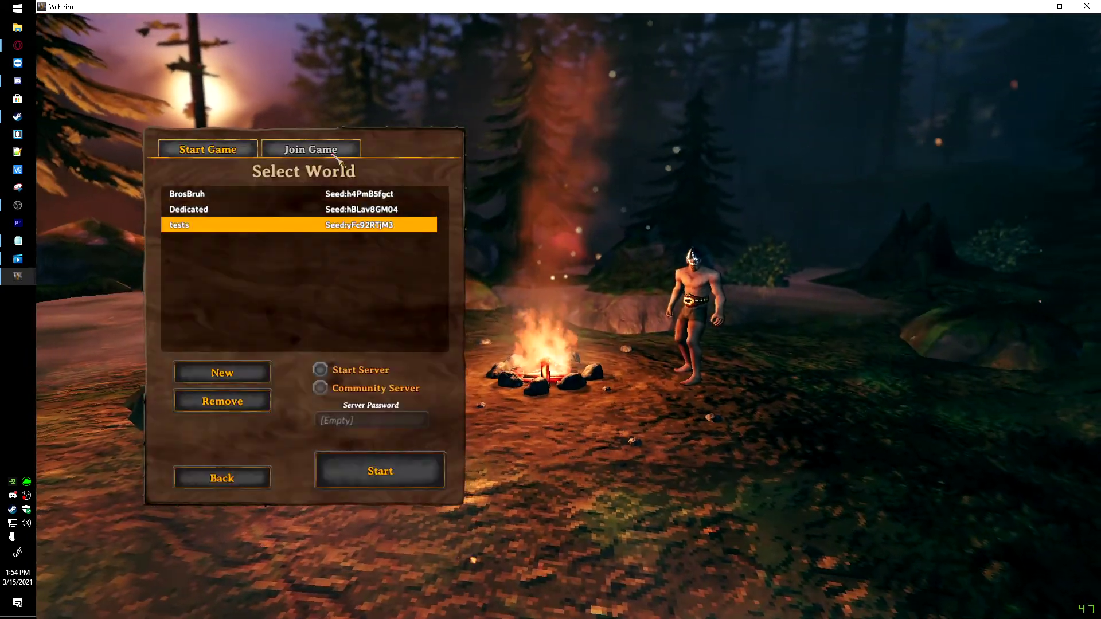
pyautogui.click(310, 149)
# Connect to the server through Join IP and enter the server password
pyautogui.click(409, 405)
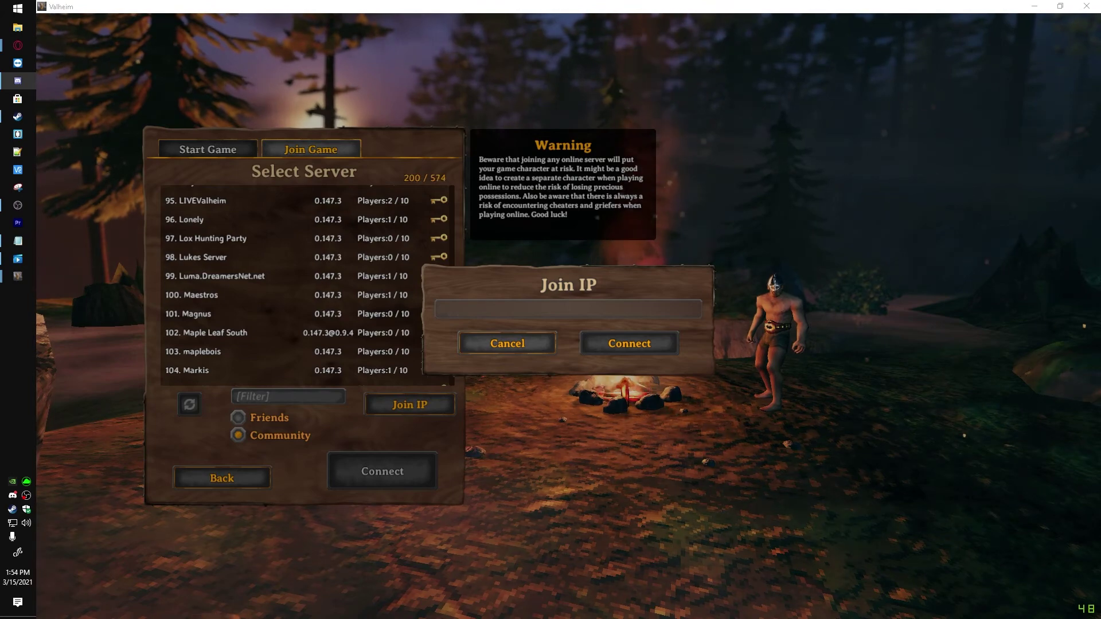
pyautogui.click(476, 319)
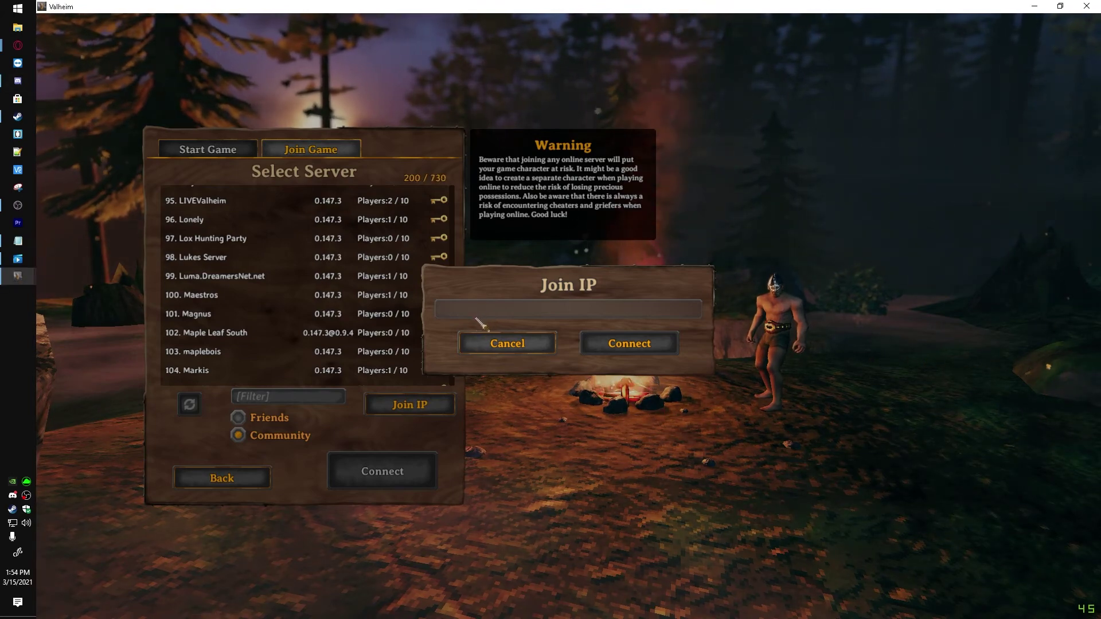
pyautogui.click(651, 354)
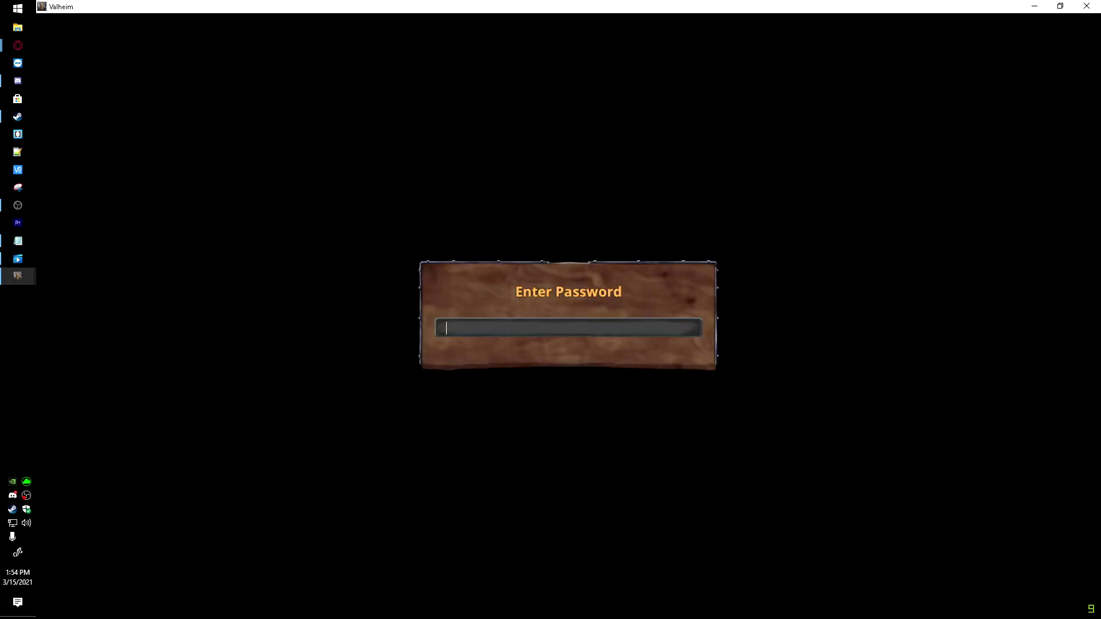
pyautogui.write('*******')
pyautogui.press('Return')
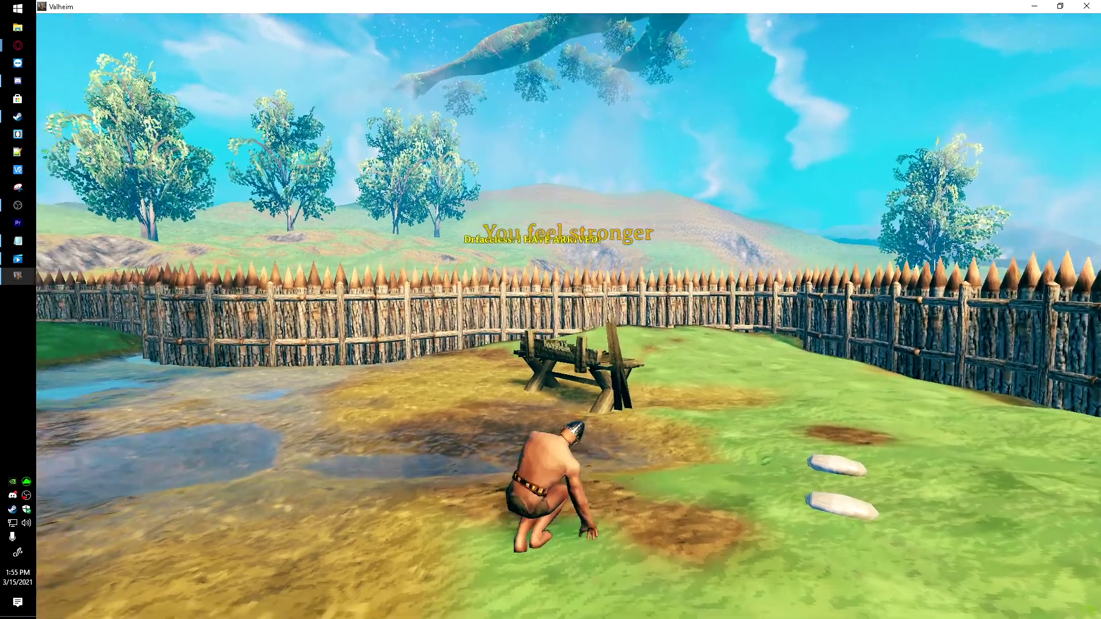
# Run into the storage building, try quick stacking, and move up to the shelves of chests
pyautogui.hotkey('shift', 'w')
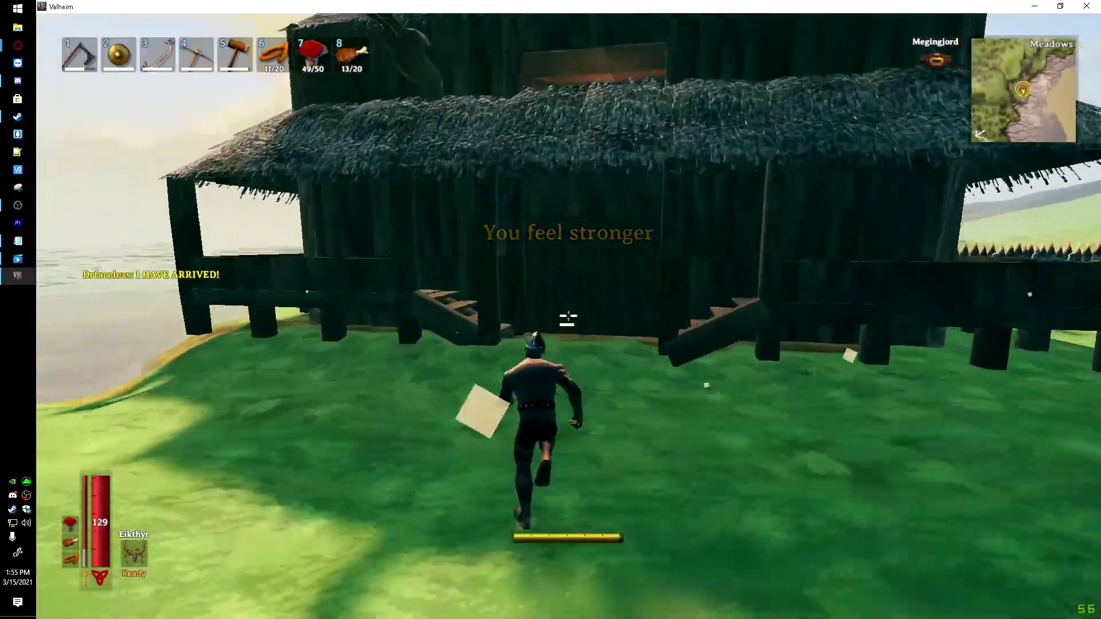
pyautogui.press('e')
pyautogui.press('w')
pyautogui.press('w')
pyautogui.press('w')
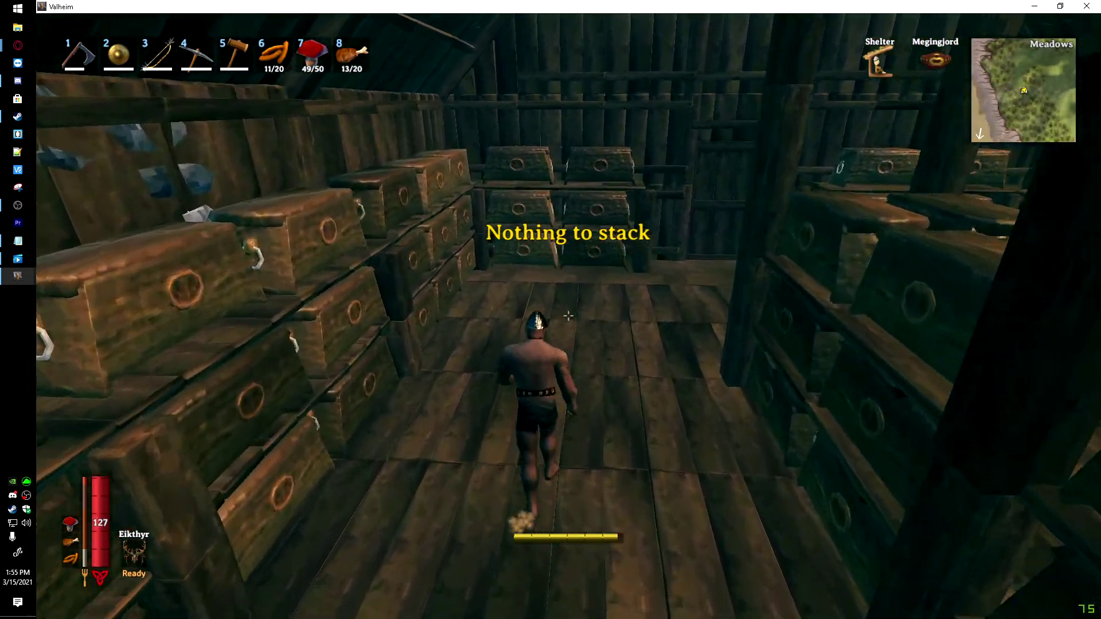
pyautogui.press('w')
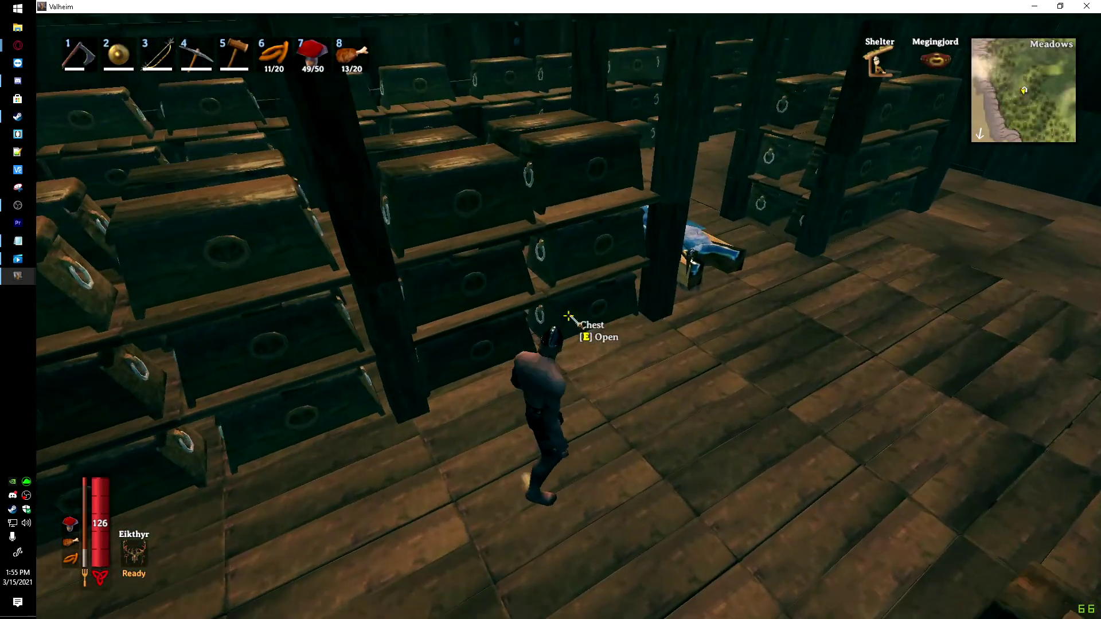
# Check a chest's contents, close it, and quick-stack the carried items into the nearby chests
pyautogui.press('e')
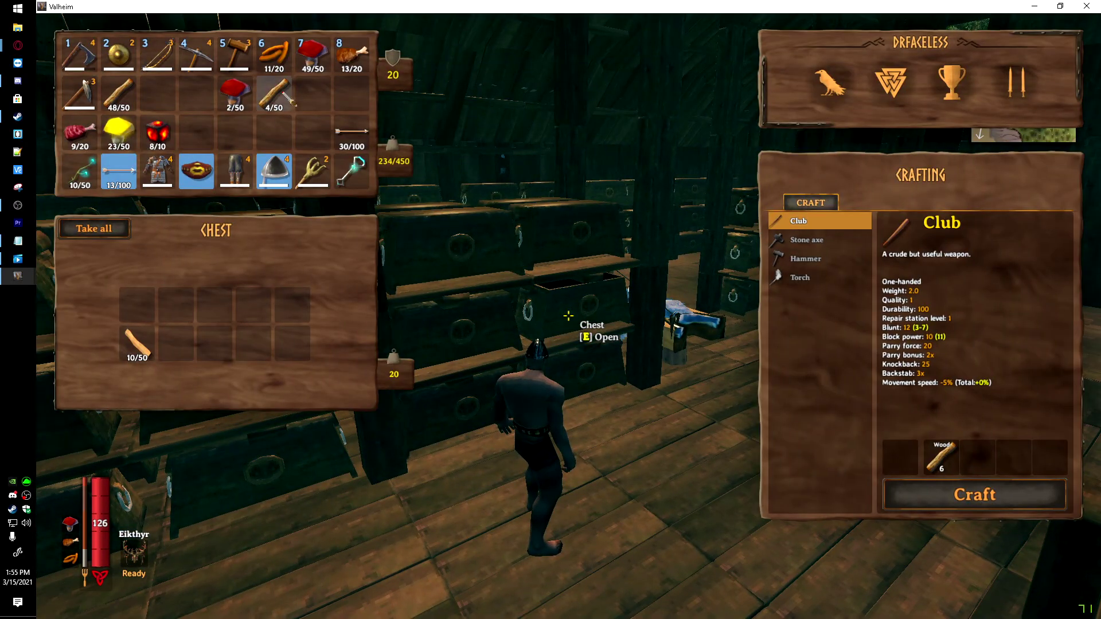
pyautogui.press('Tab')
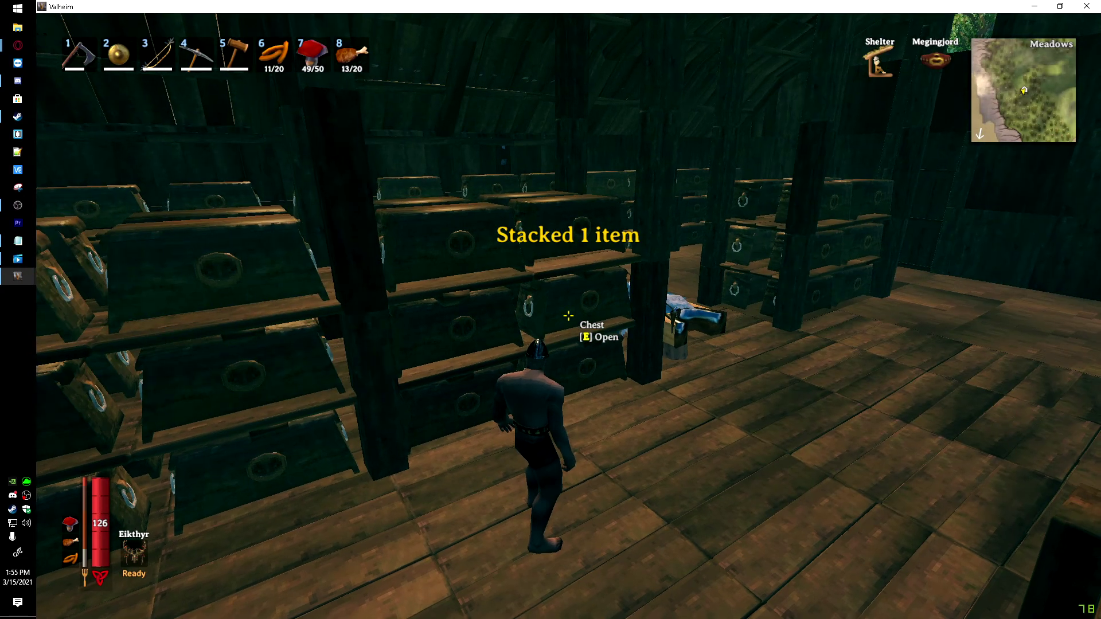
pyautogui.press('Tab')
# Store the yellow mushrooms, the stack of 2 red mushrooms and the Surtling cores in the chest holding mushrooms and raspberries, and close it
pyautogui.press('w')
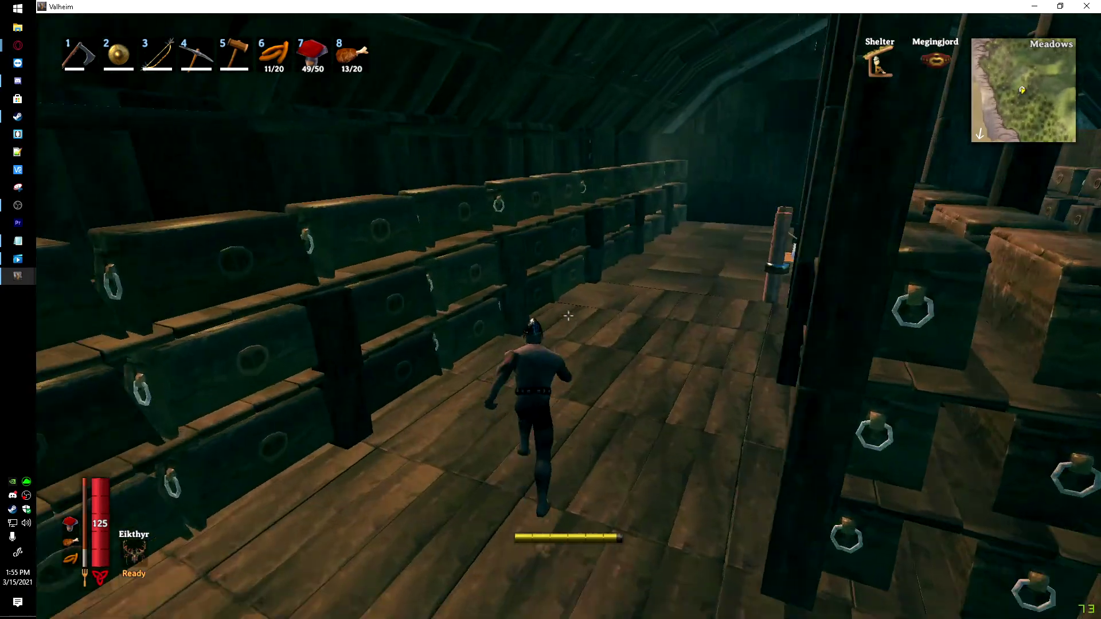
pyautogui.press('e')
pyautogui.press('Tab')
pyautogui.press('e')
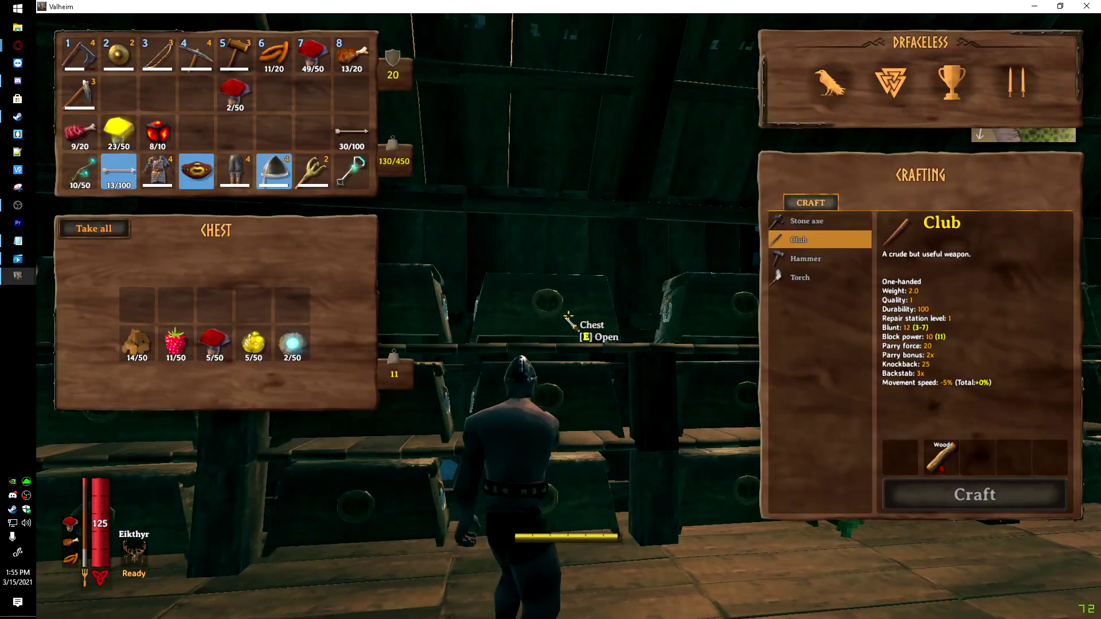
pyautogui.keyDown('ctrl'); pyautogui.click(119, 131); pyautogui.keyUp('ctrl')
pyautogui.keyDown('ctrl'); pyautogui.click(235, 92); pyautogui.keyUp('ctrl')
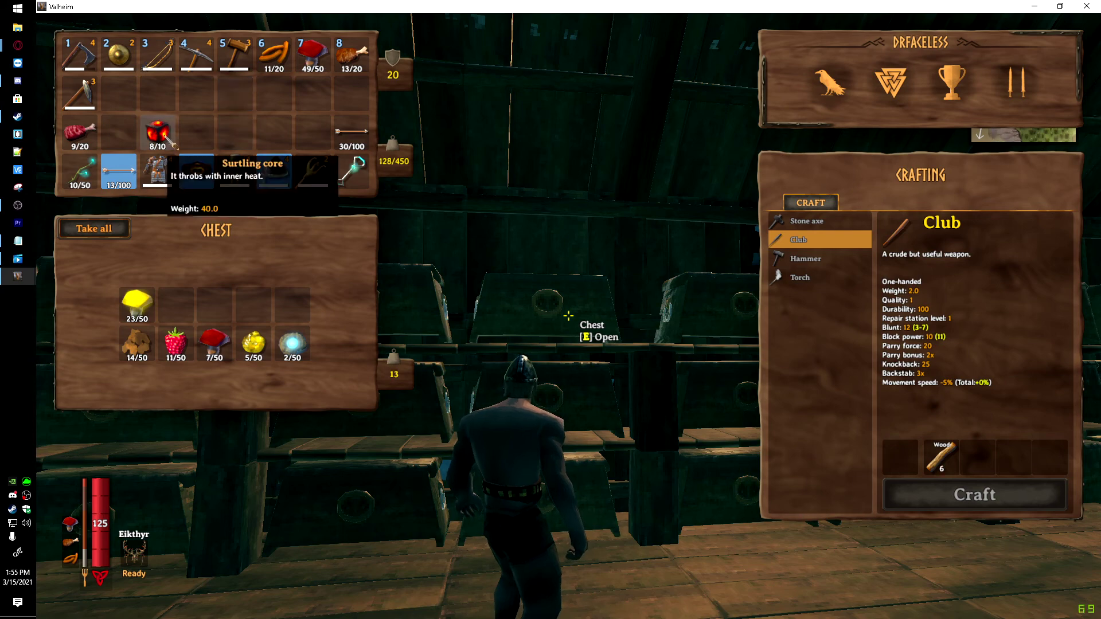
pyautogui.keyDown('ctrl'); pyautogui.click(166, 136); pyautogui.keyUp('ctrl')
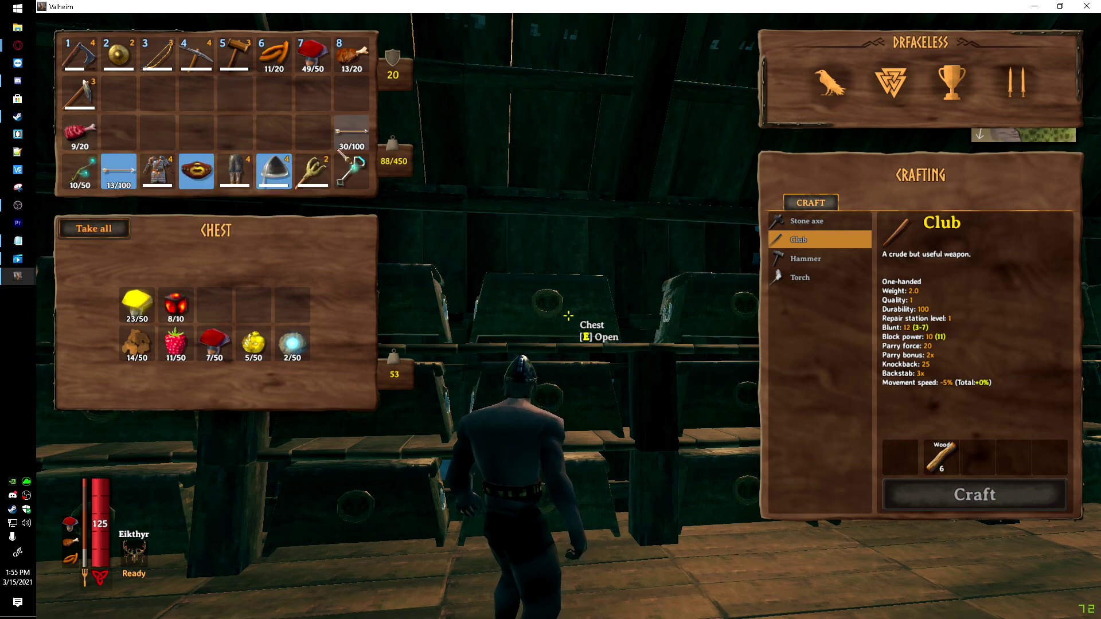
pyautogui.press('Tab')
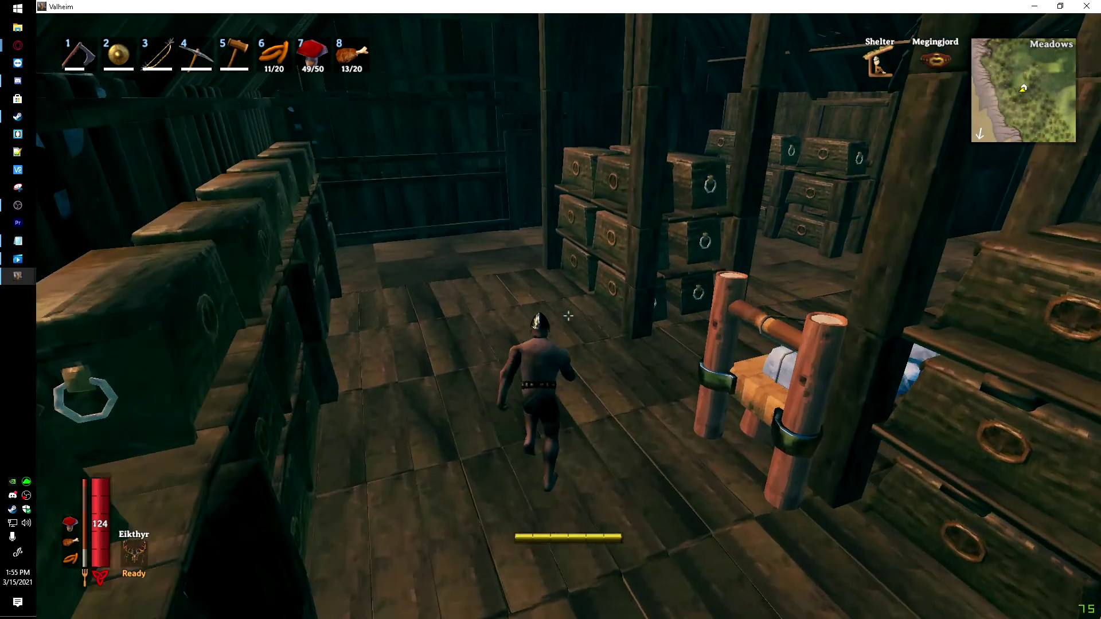